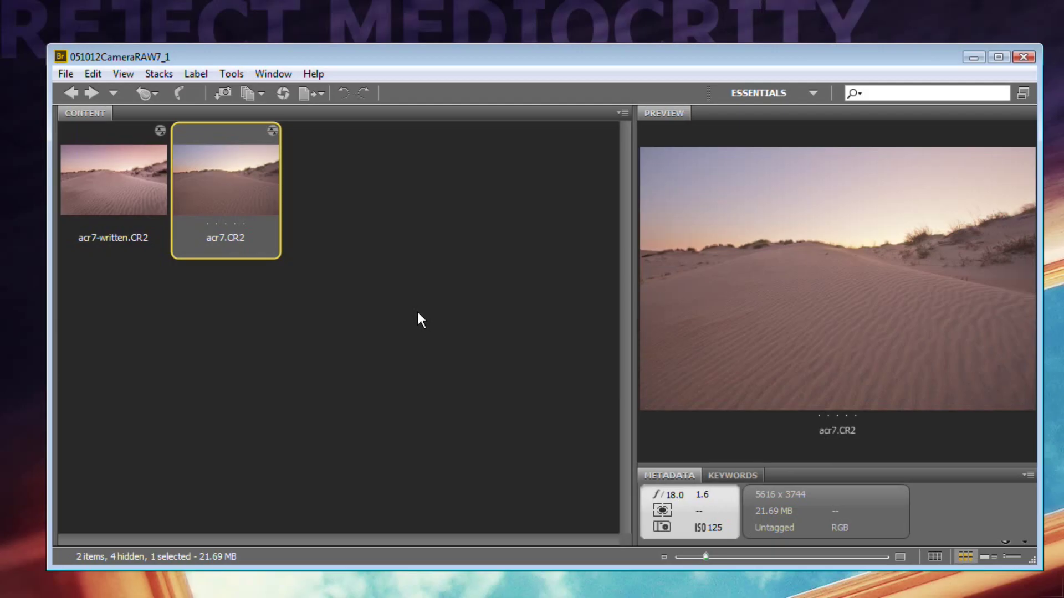
- Preview acr7-written.CR2, then return the Bridge preview to the original acr7.CR2
left_click(138, 246)
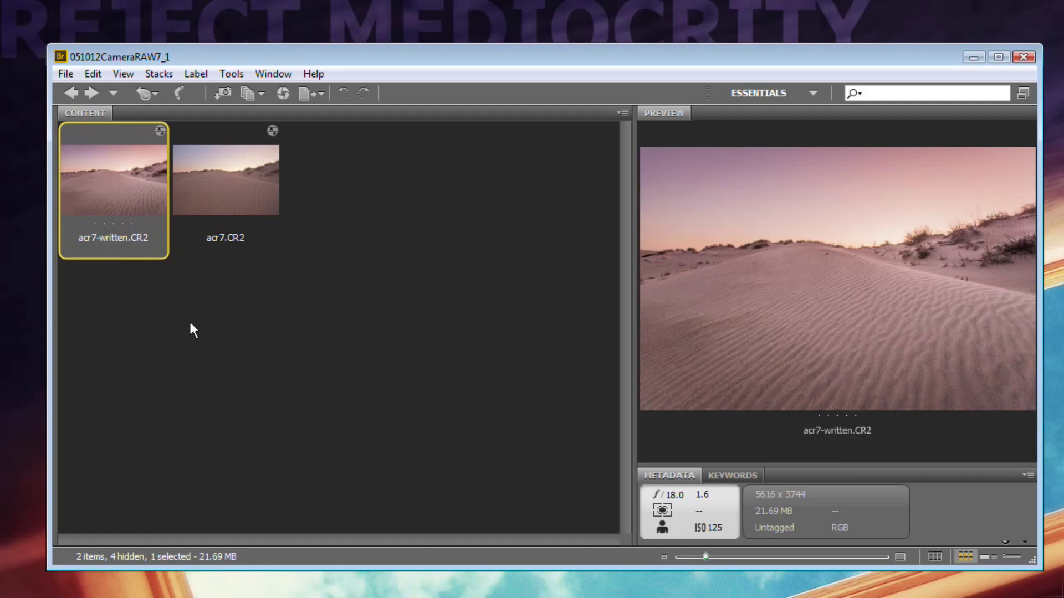
left_click(227, 207)
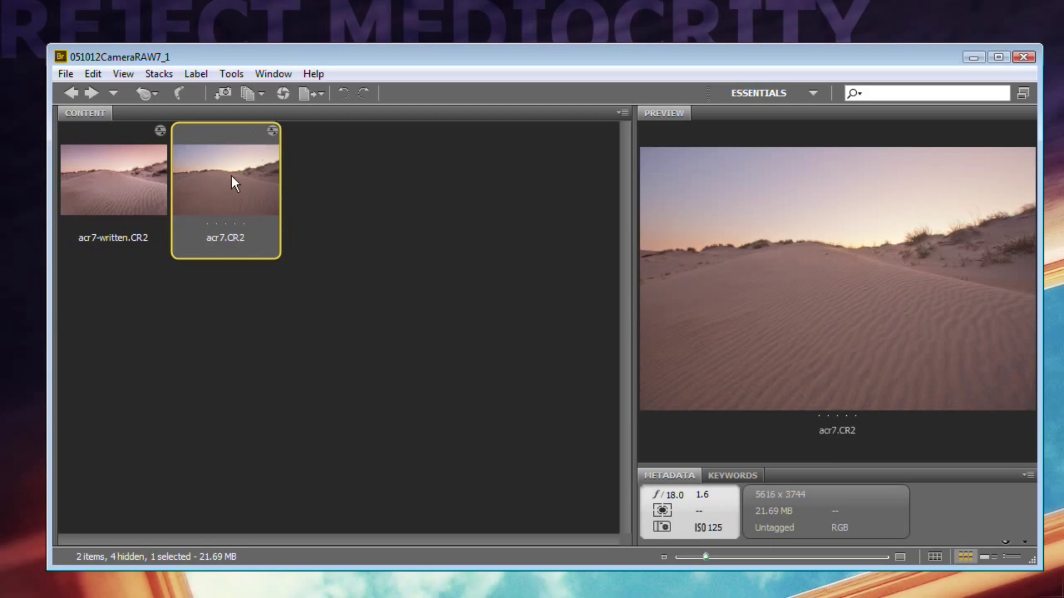
- Open acr7.CR2 in Bridge's Camera Raw and cancel without keeping changes
right_click(220, 163)
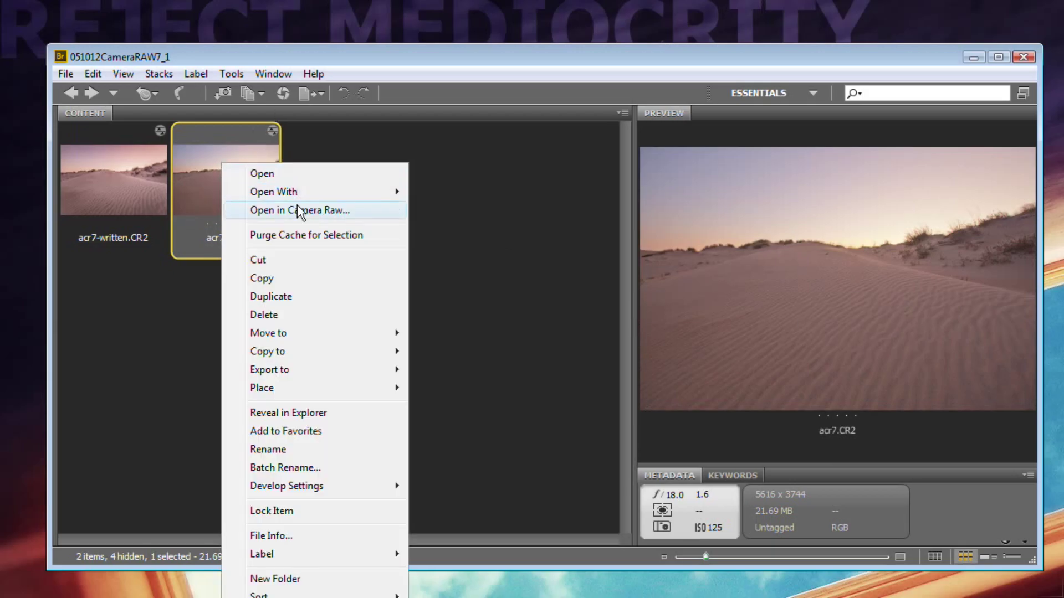
left_click(204, 167)
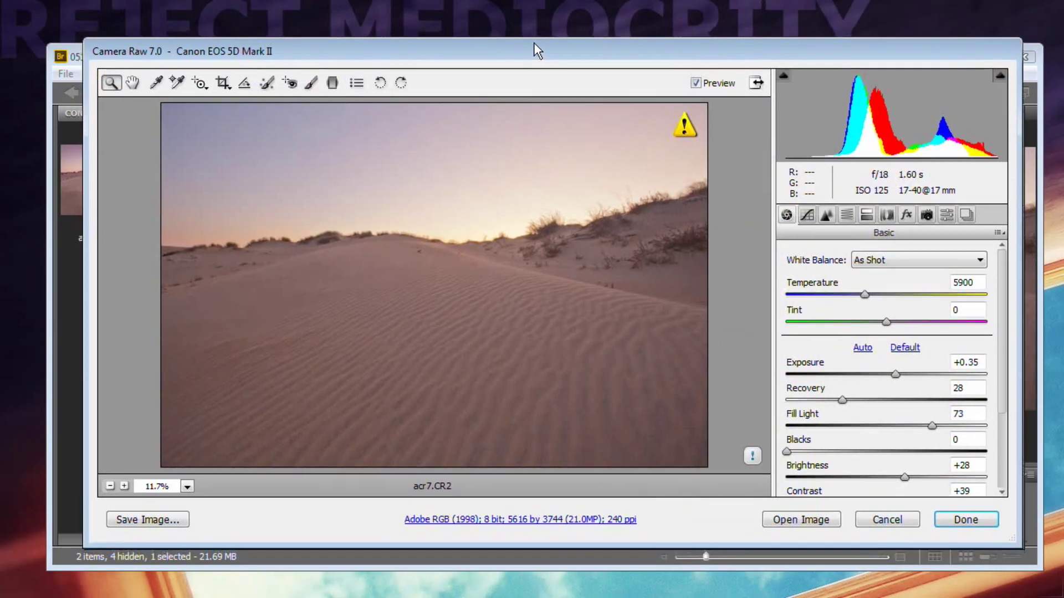
left_click_drag(534, 42, 532, 40)
left_click_drag(461, 52, 514, 48)
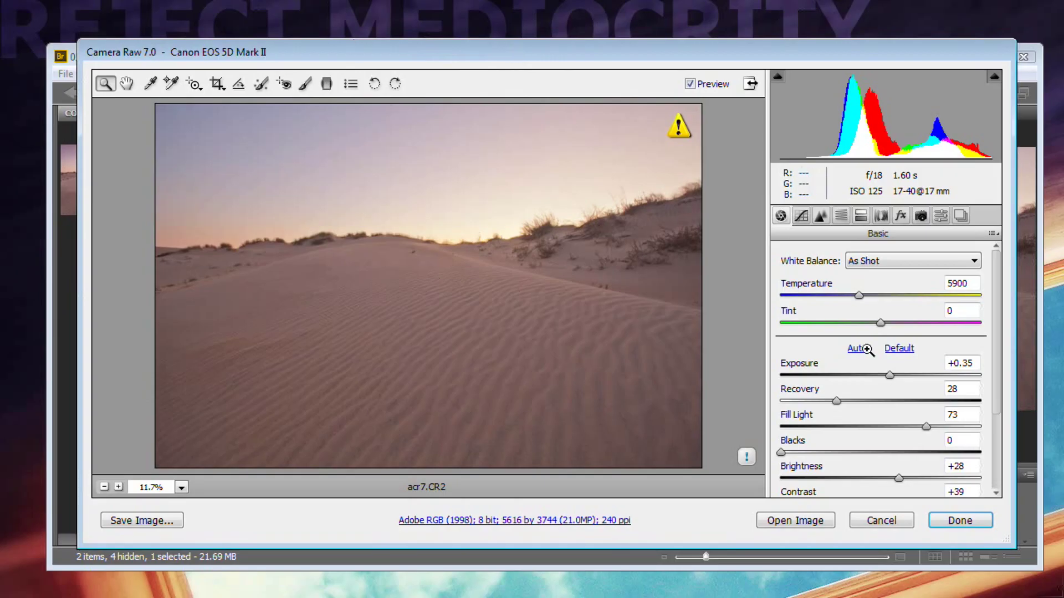
left_click(885, 520)
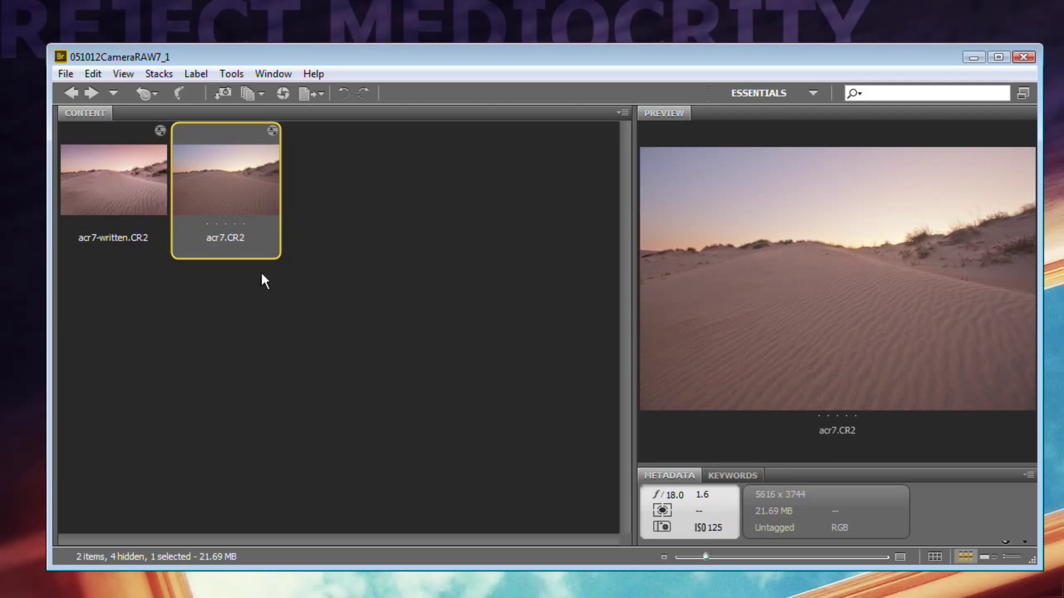
- Reselect acr7.CR2 in Bridge and dismiss its context menu
left_click(357, 248)
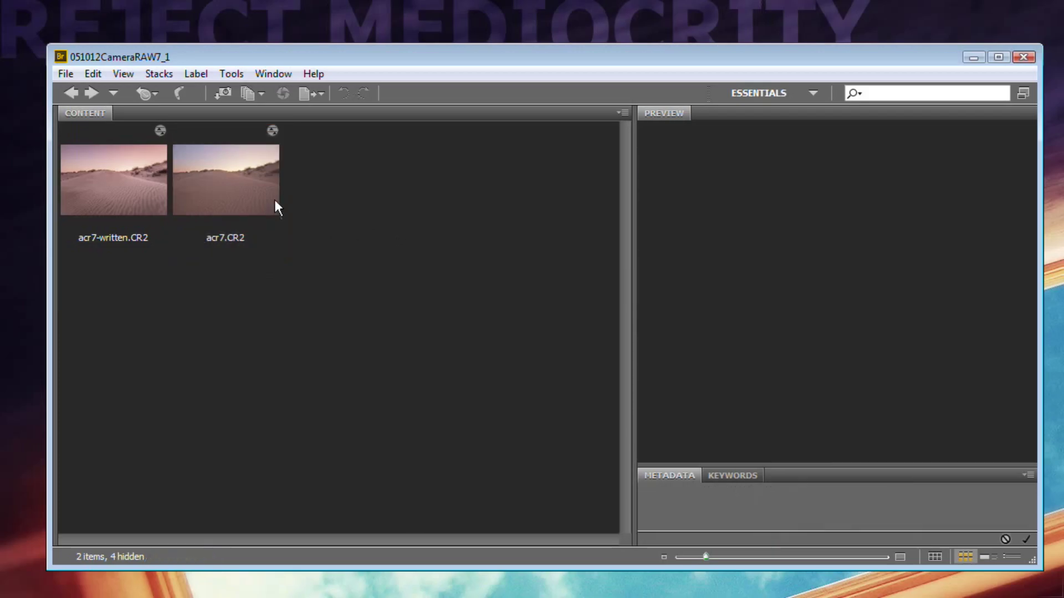
left_click(240, 181)
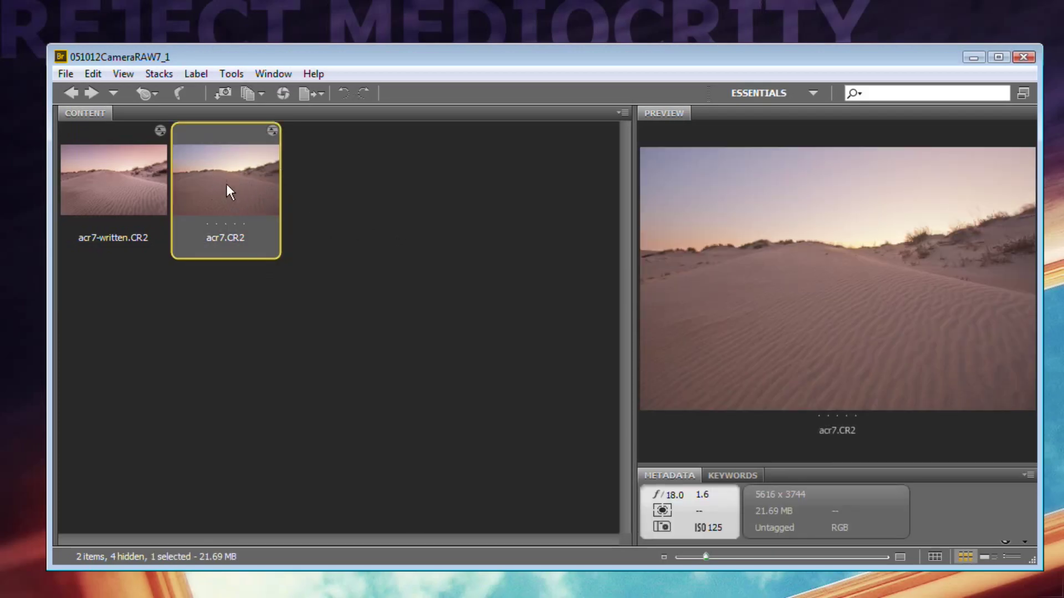
right_click(227, 186)
left_click(124, 391)
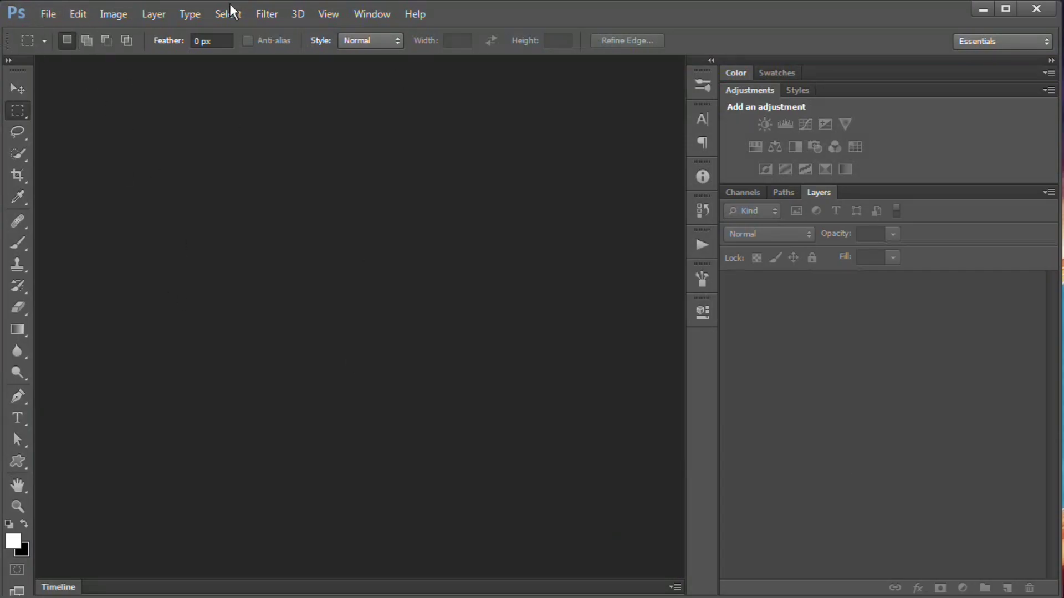
- Select acr7.CR2 in Bridge and open it in Photoshop-hosted Camera Raw 7.0
key("alt+Tab")
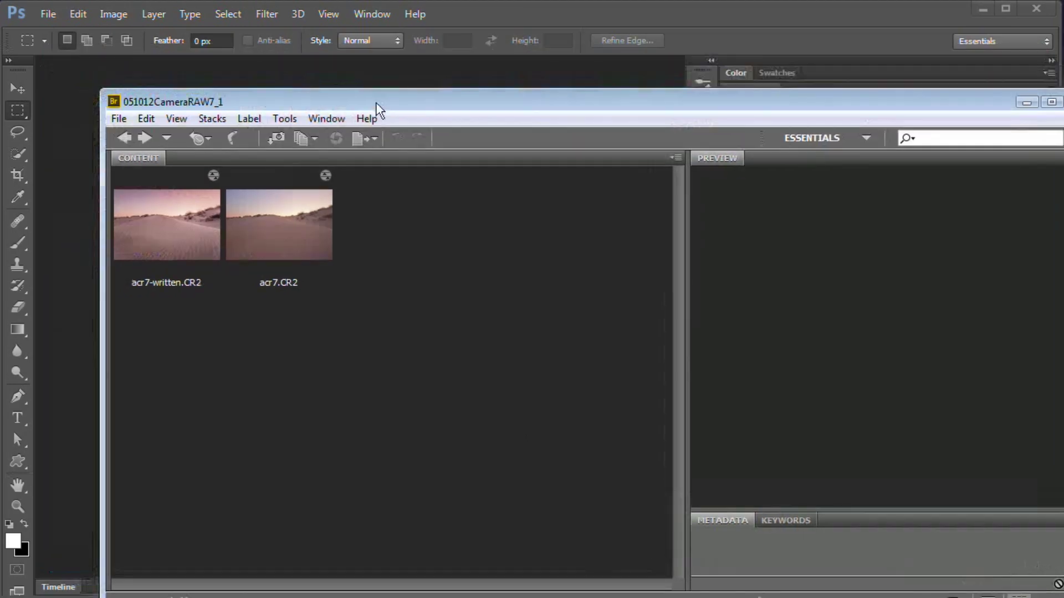
left_click_drag(376, 109, 728, 225)
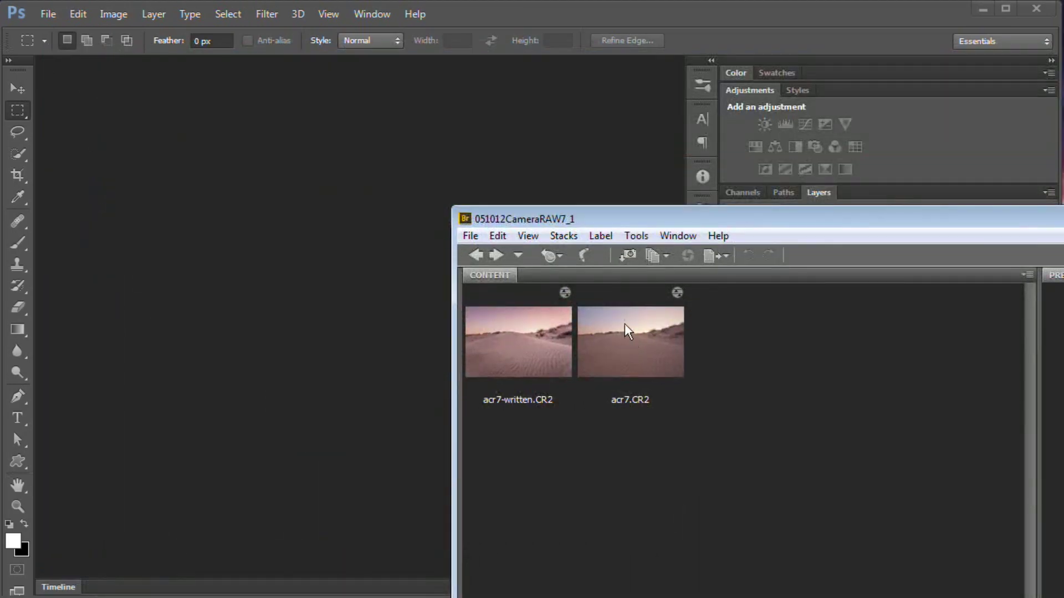
left_click(639, 348)
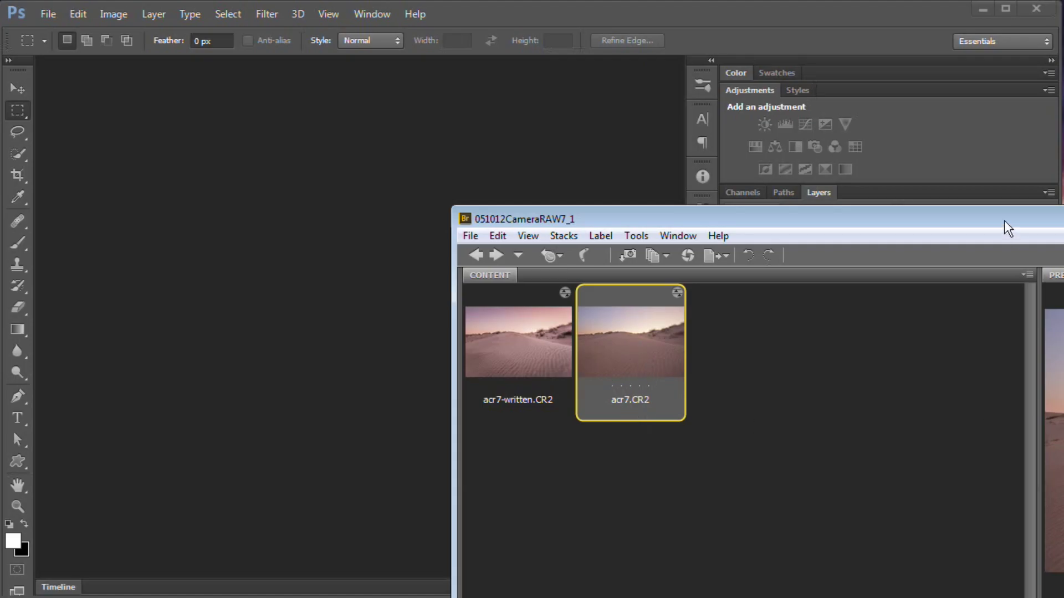
left_click_drag(1007, 217, 613, 84)
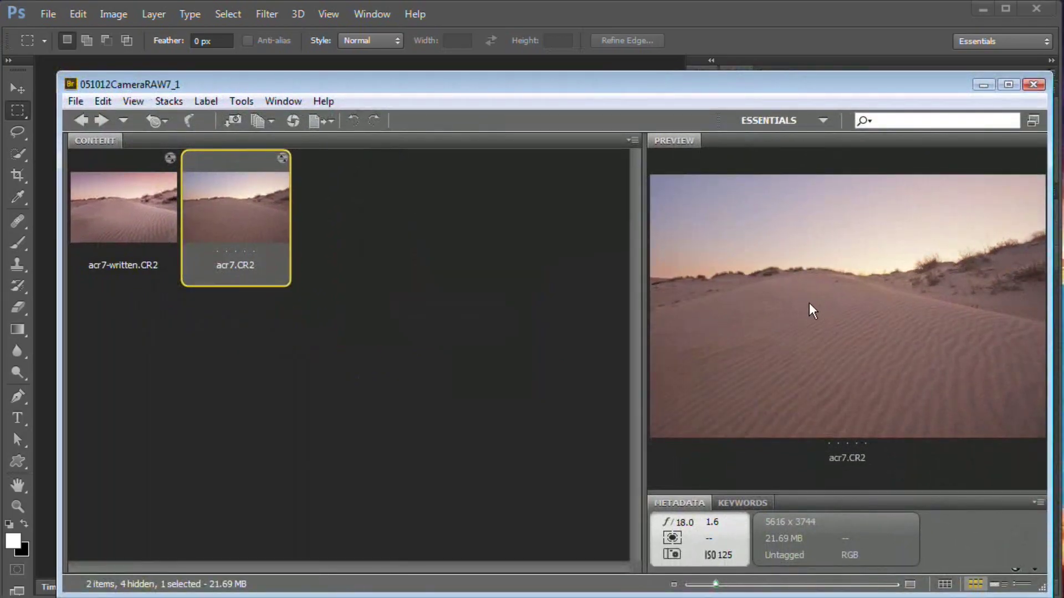
left_click_drag(586, 84, 926, 209)
left_click(324, 164)
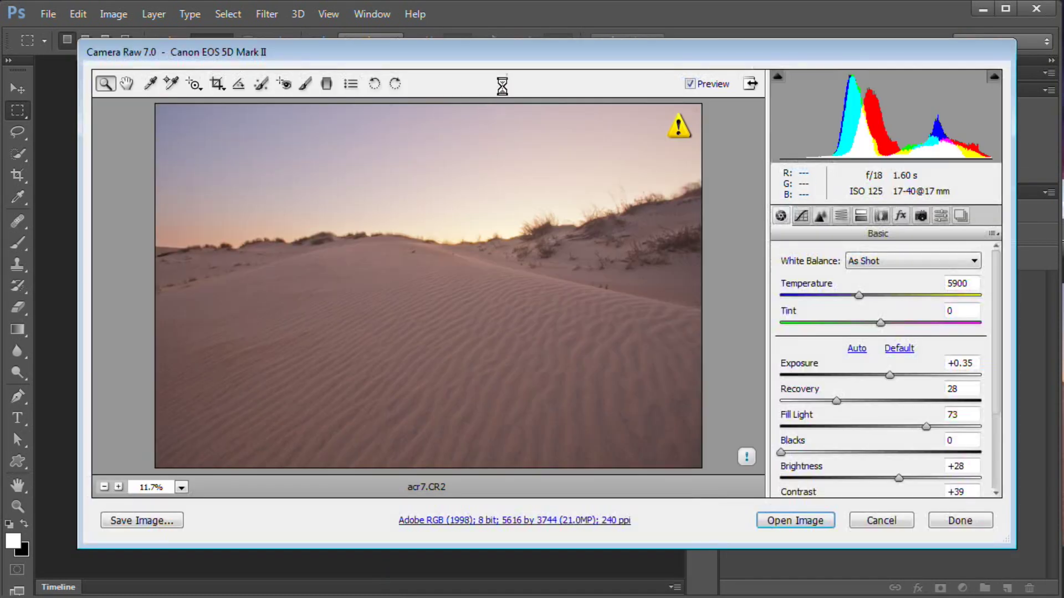
- Review the older Basic settings: Recovery 28, Fill Light 73, Brightness +28, Contrast +39, Clarity +41
left_click_drag(526, 51, 508, 44)
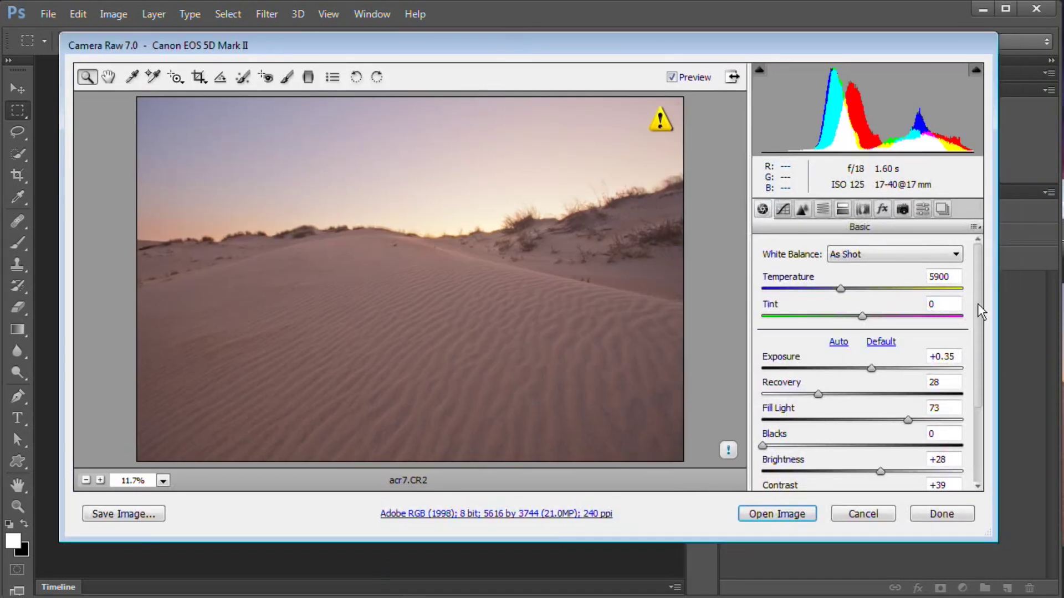
left_click_drag(978, 309, 978, 270)
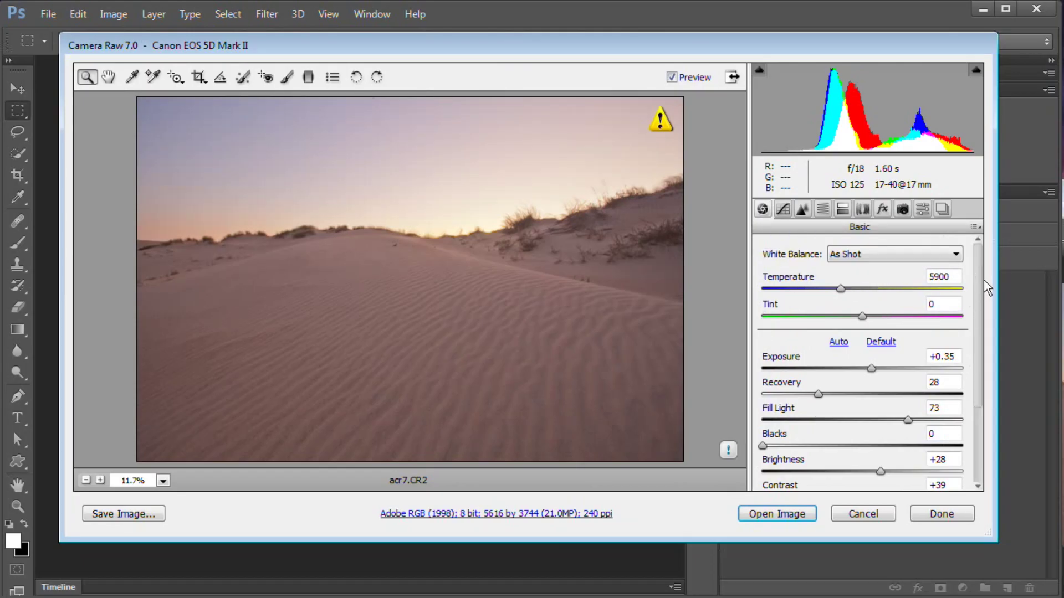
left_click_drag(978, 267, 893, 275)
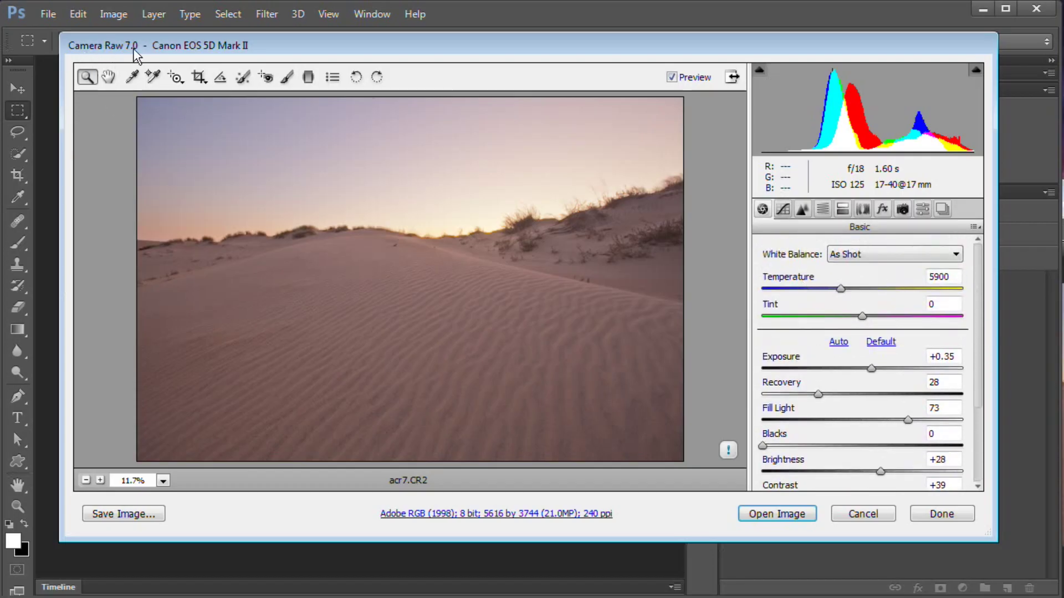
left_click_drag(979, 284, 979, 372)
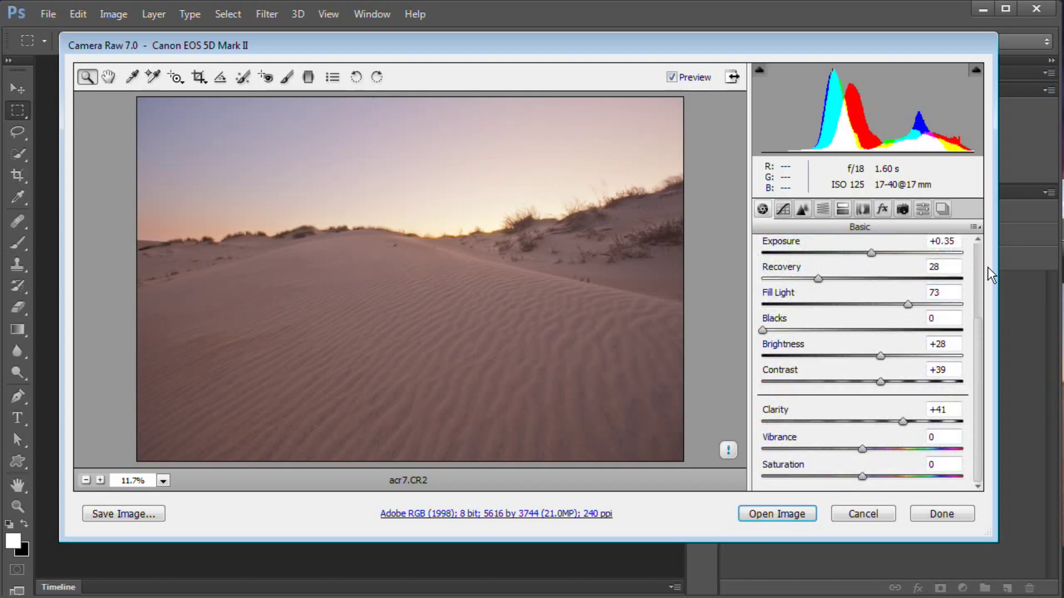
left_click_drag(979, 348, 987, 254)
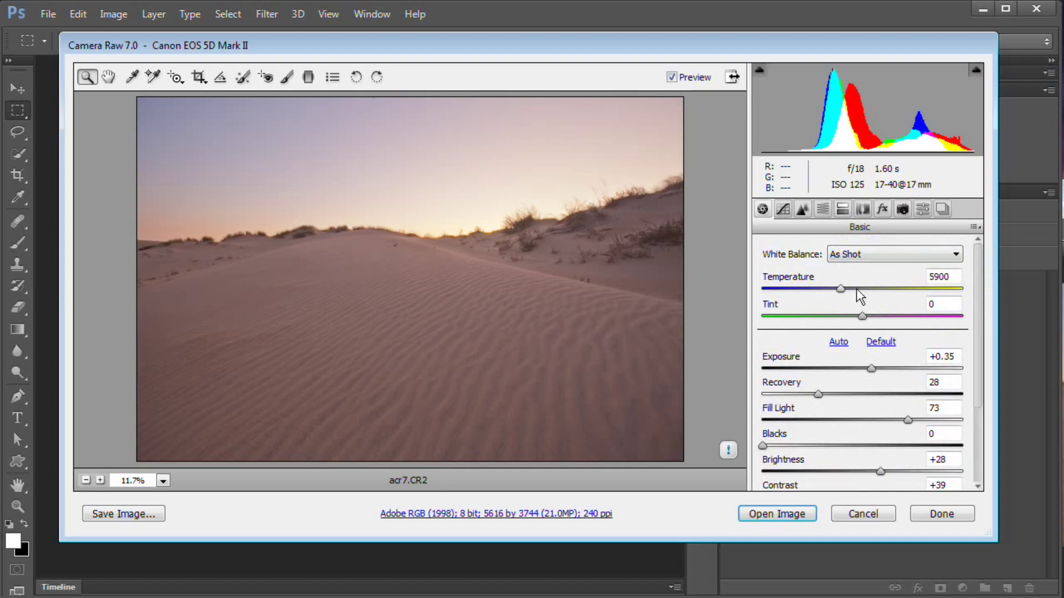
left_click_drag(643, 35, 644, 25)
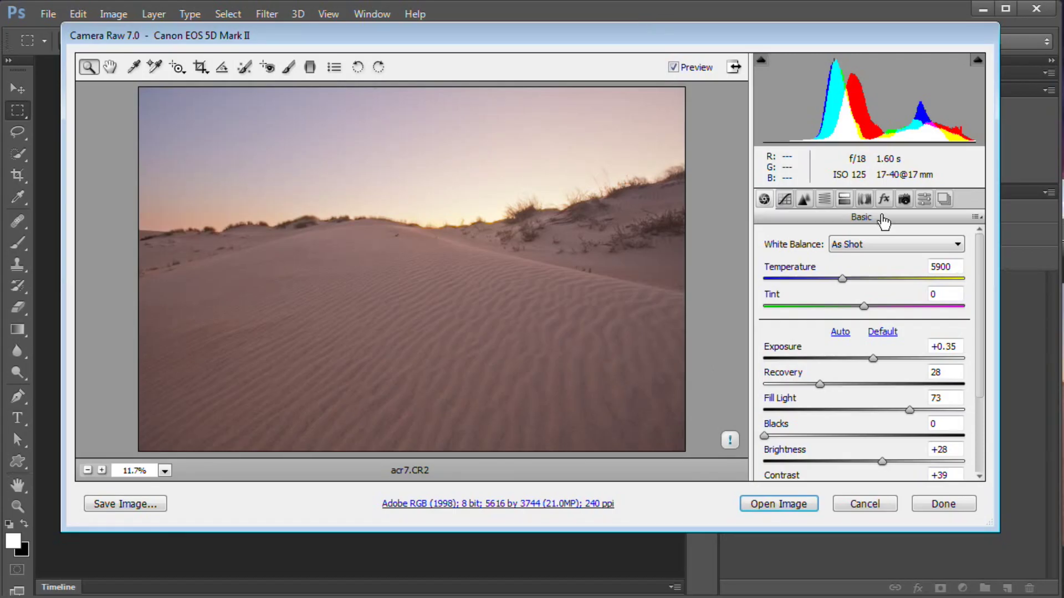
- Update the photo to Process Version 2012 in Camera Calibration
left_click(905, 199)
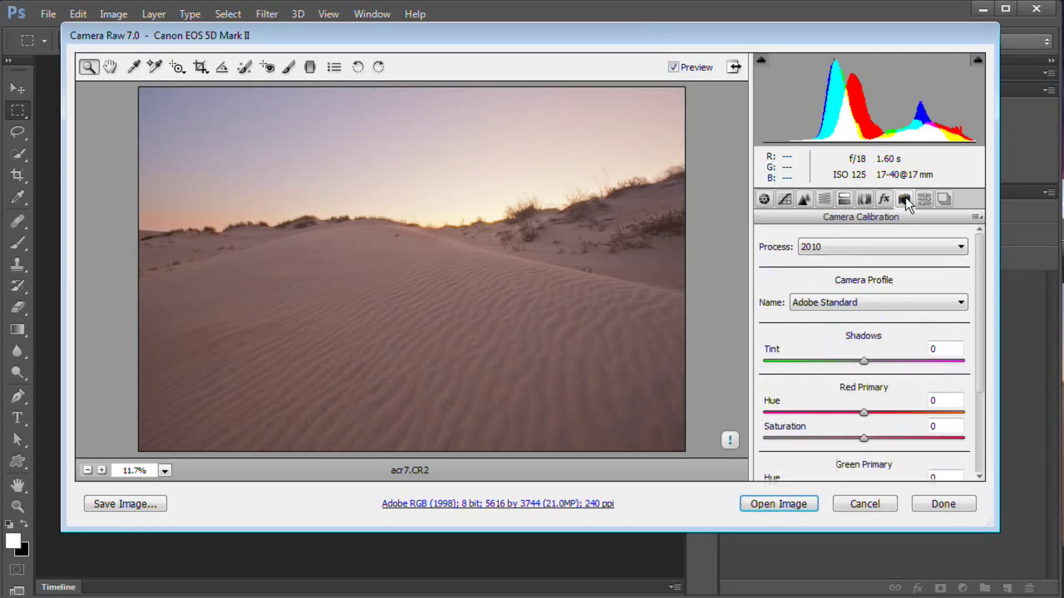
left_click(826, 247)
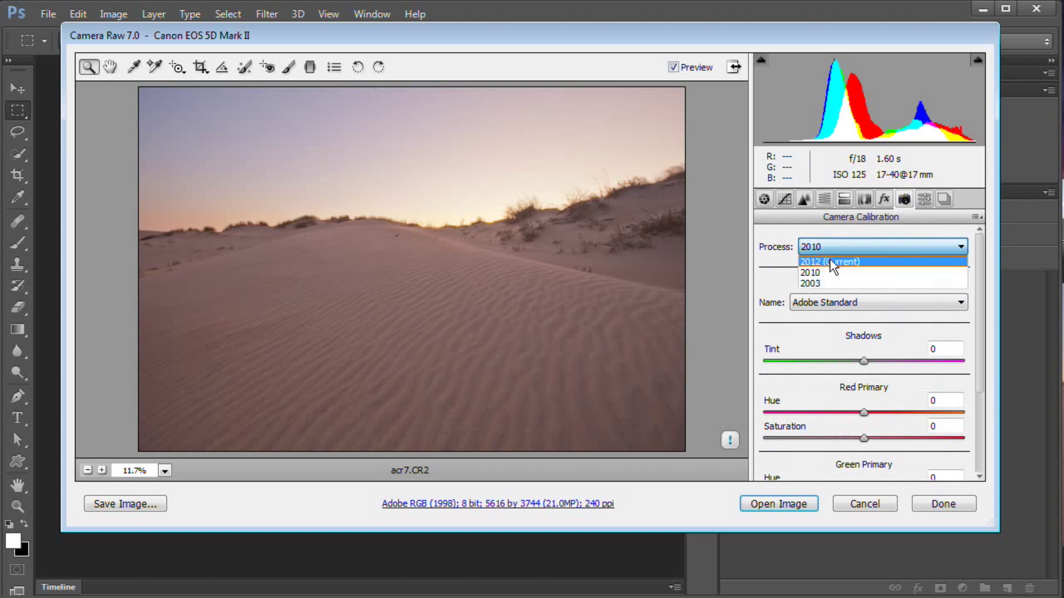
left_click(837, 259)
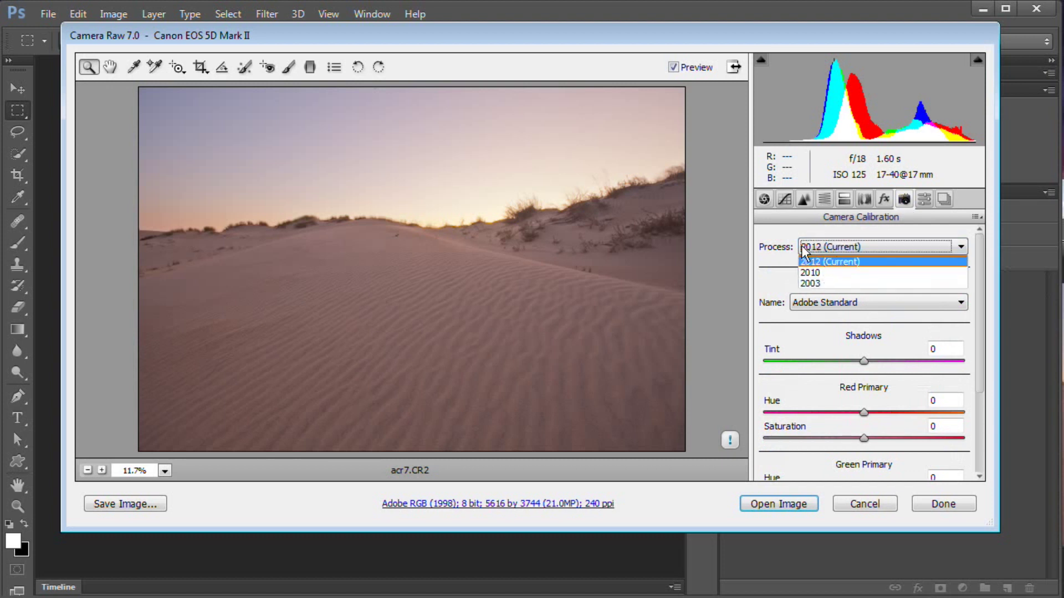
left_click(763, 247)
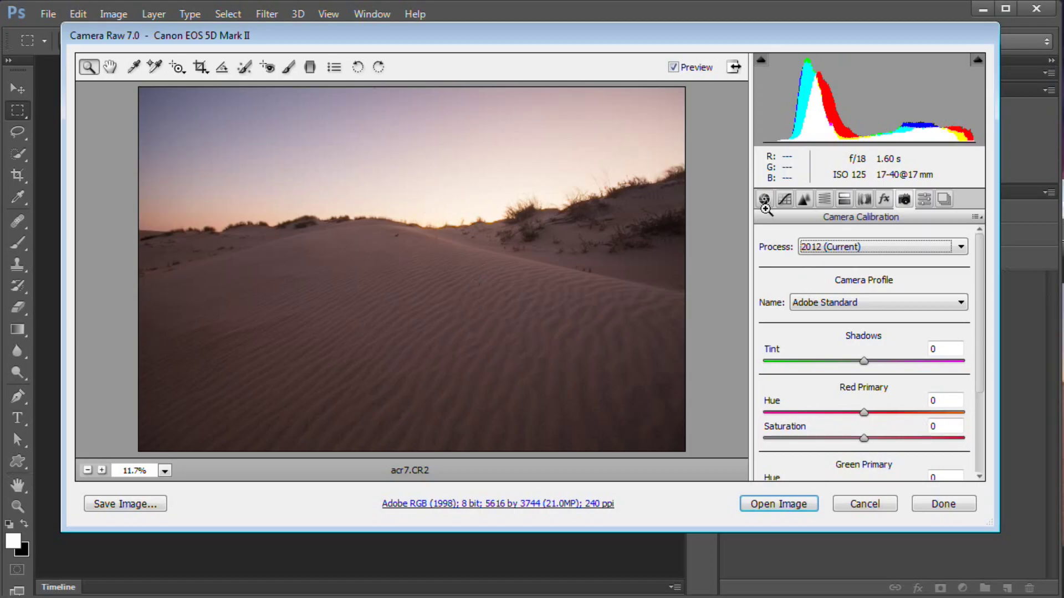
left_click(764, 200)
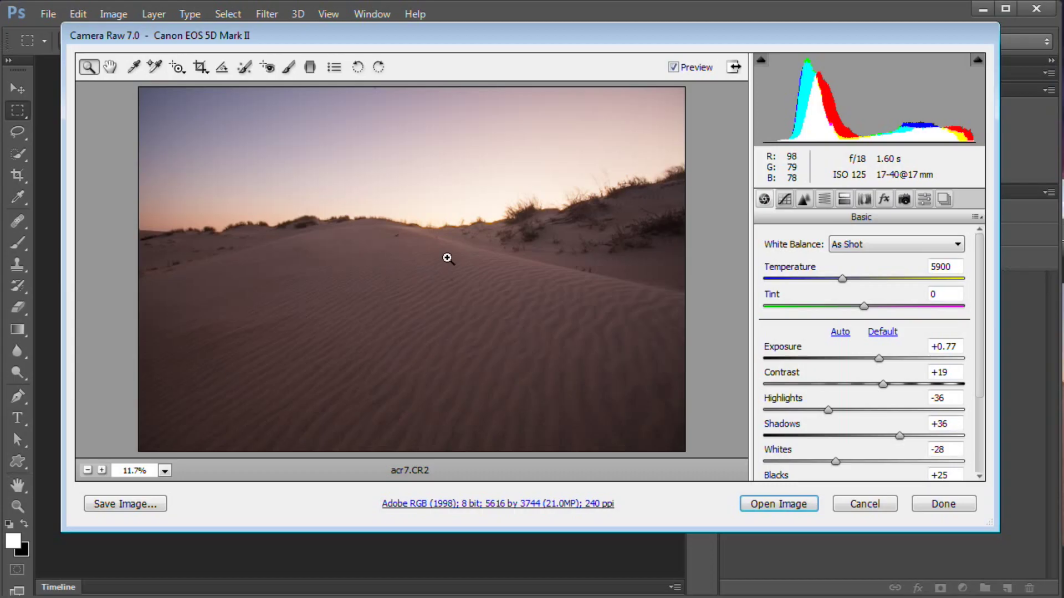
- Reset Exposure from +0.77 to 0.00 in the Basic panel
scroll(864, 366, "down", 4)
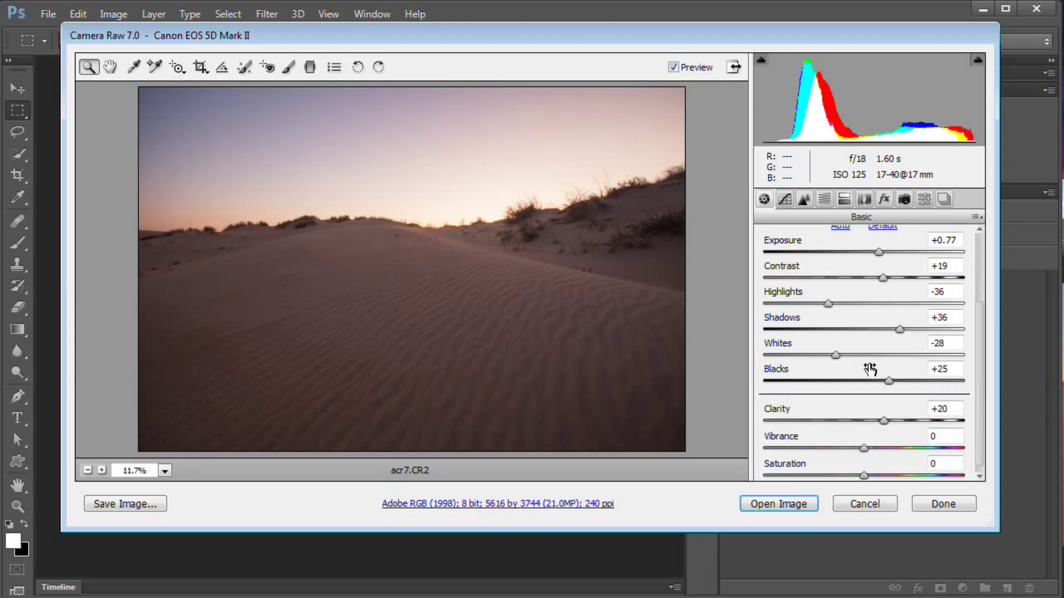
scroll(864, 344, "up", 1)
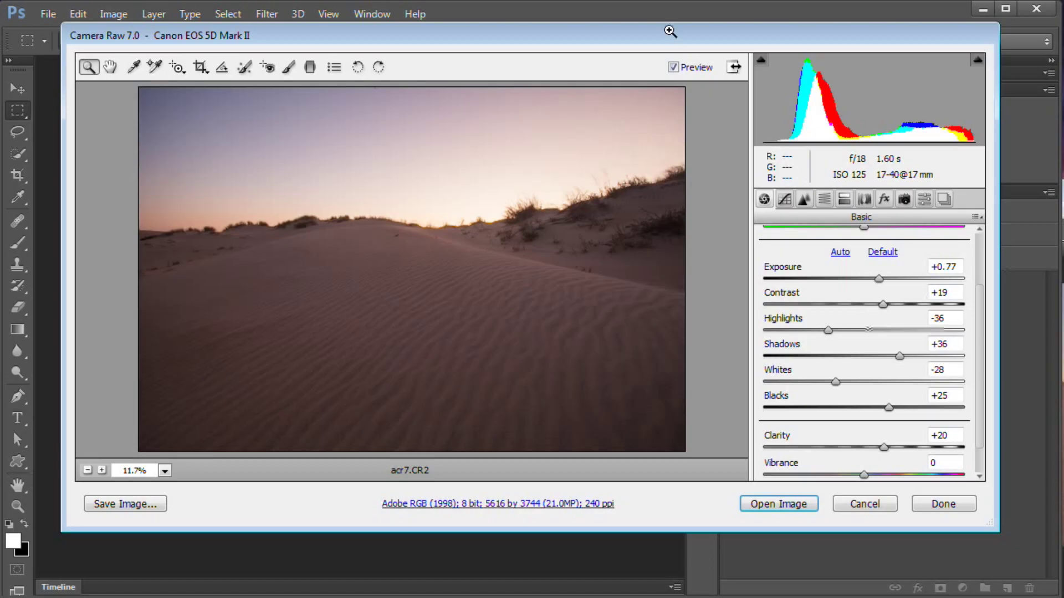
left_click_drag(673, 33, 674, 53)
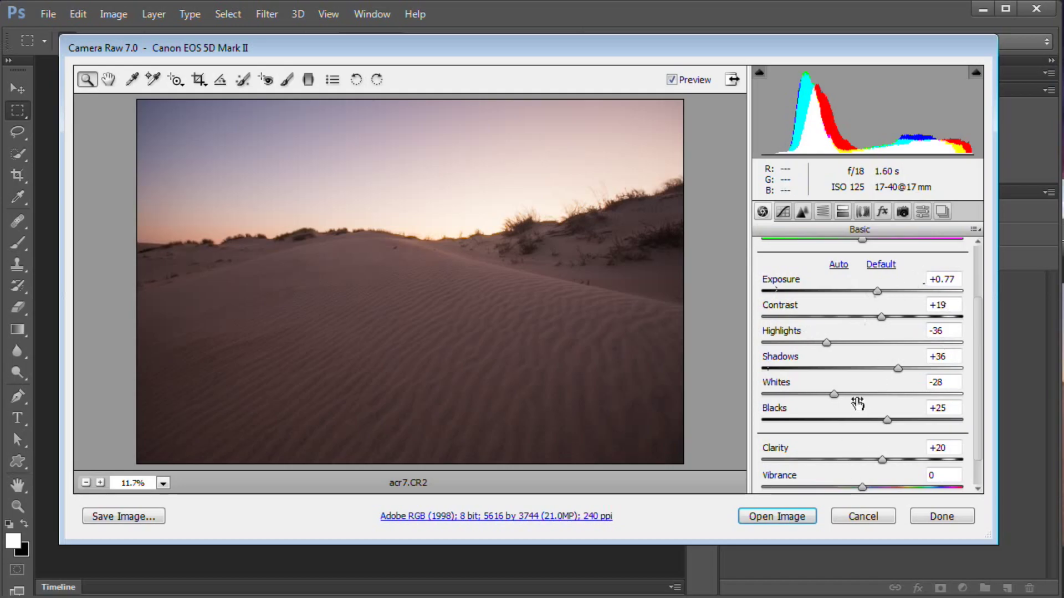
double_click(878, 284)
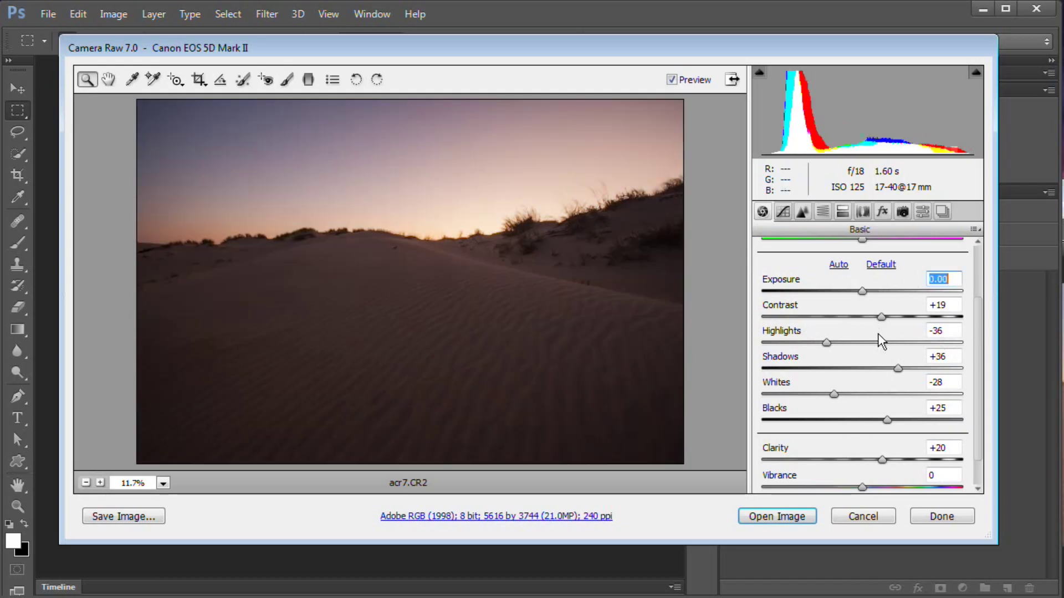
- Reset Contrast, Highlights, Shadows, Whites, Blacks and Clarity each to 0
left_click(881, 324)
double_click(881, 317)
double_click(826, 343)
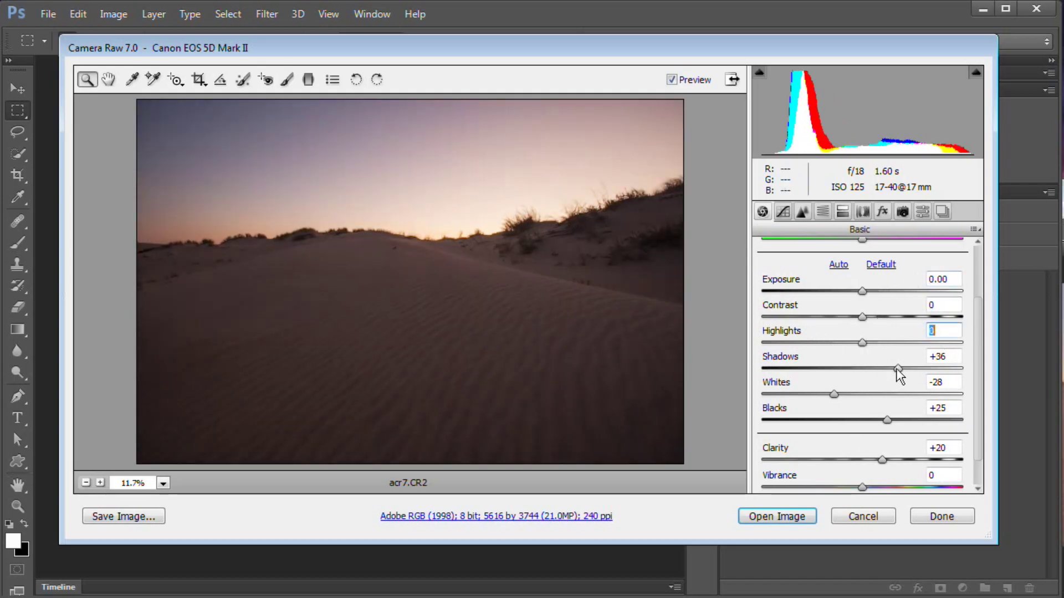
double_click(897, 369)
double_click(834, 394)
double_click(887, 420)
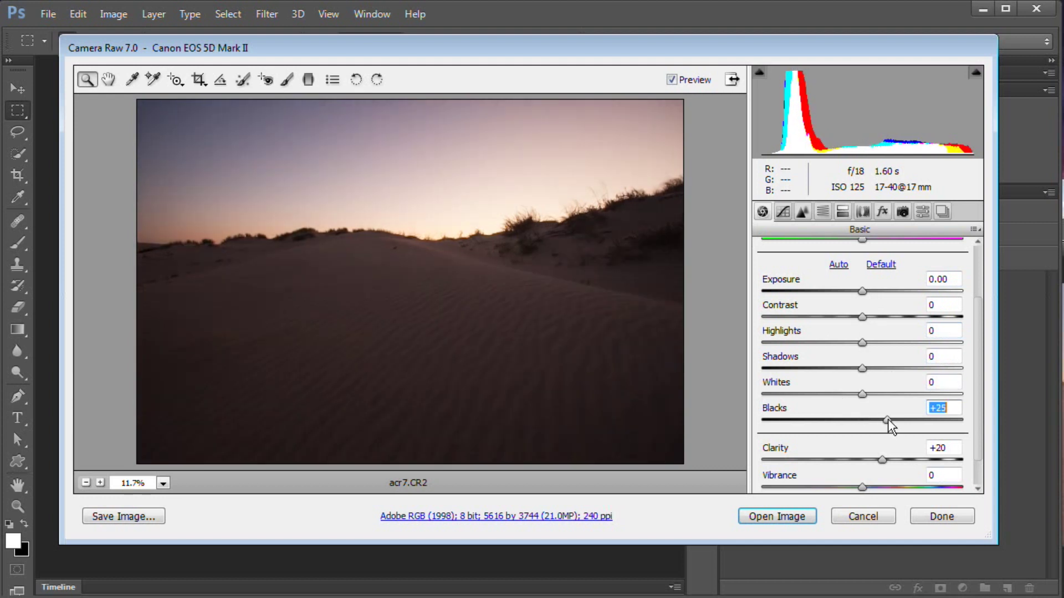
double_click(882, 460)
- Glance at HSL Hue, Saturation and Luminance, then back in Basic enter Exposure 1.8
scroll(867, 421, "up", 3)
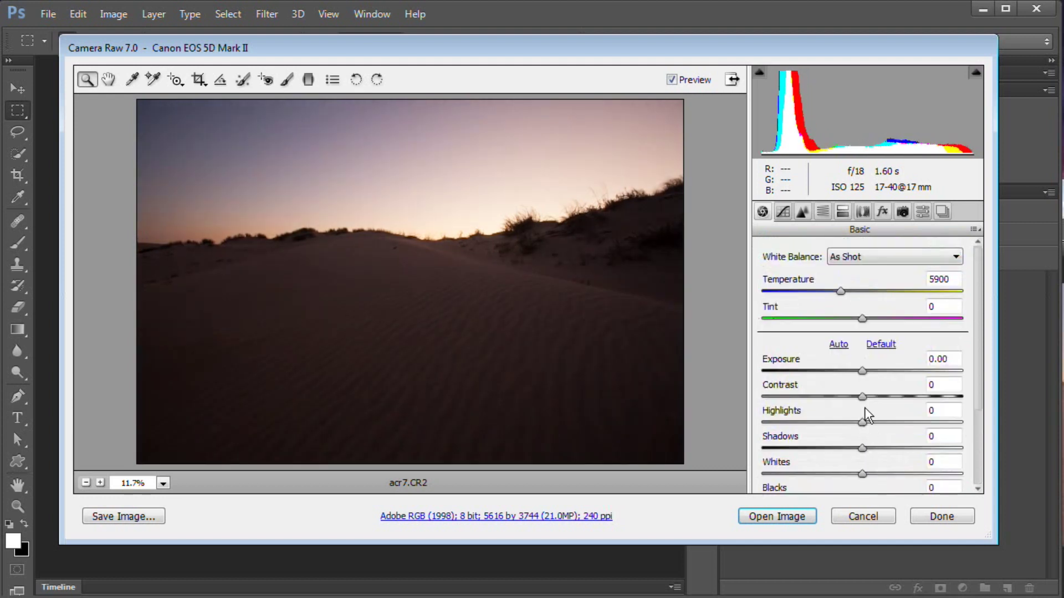
left_click(822, 211)
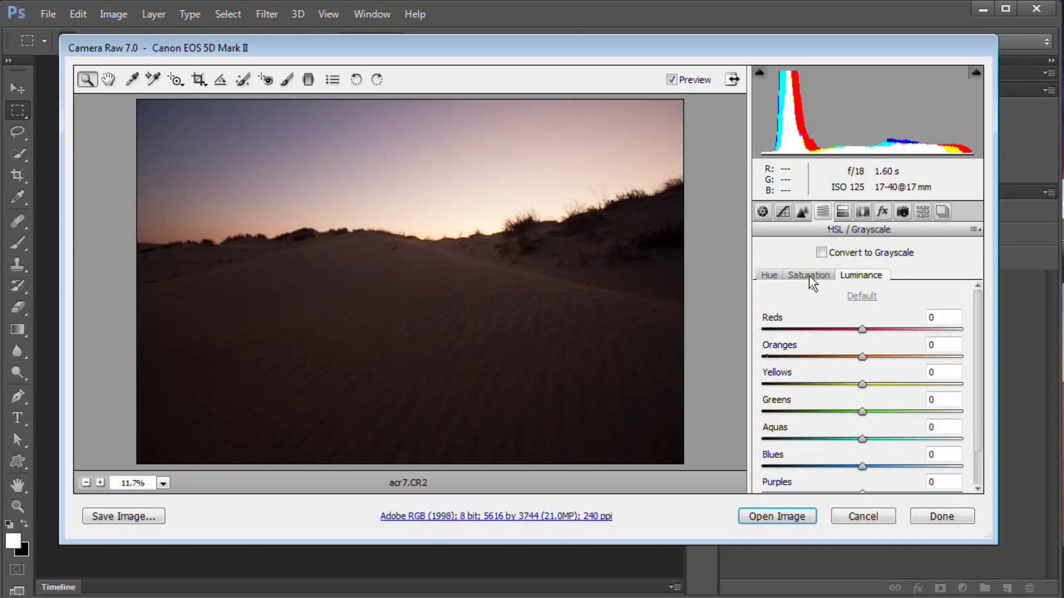
left_click(809, 275)
left_click(769, 275)
left_click(809, 274)
left_click(861, 275)
left_click(763, 211)
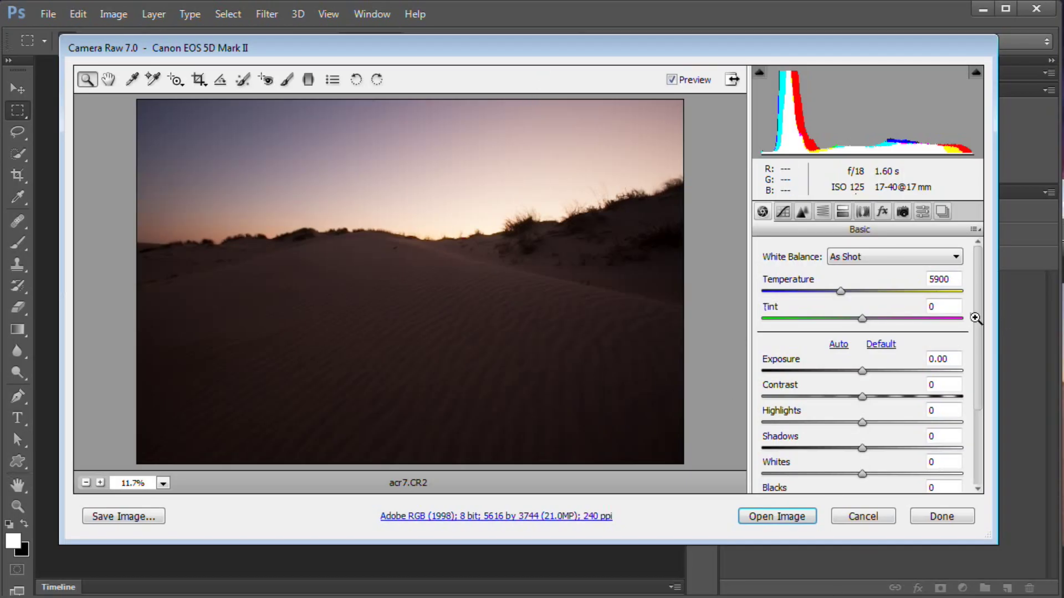
scroll(975, 319, "down", 4)
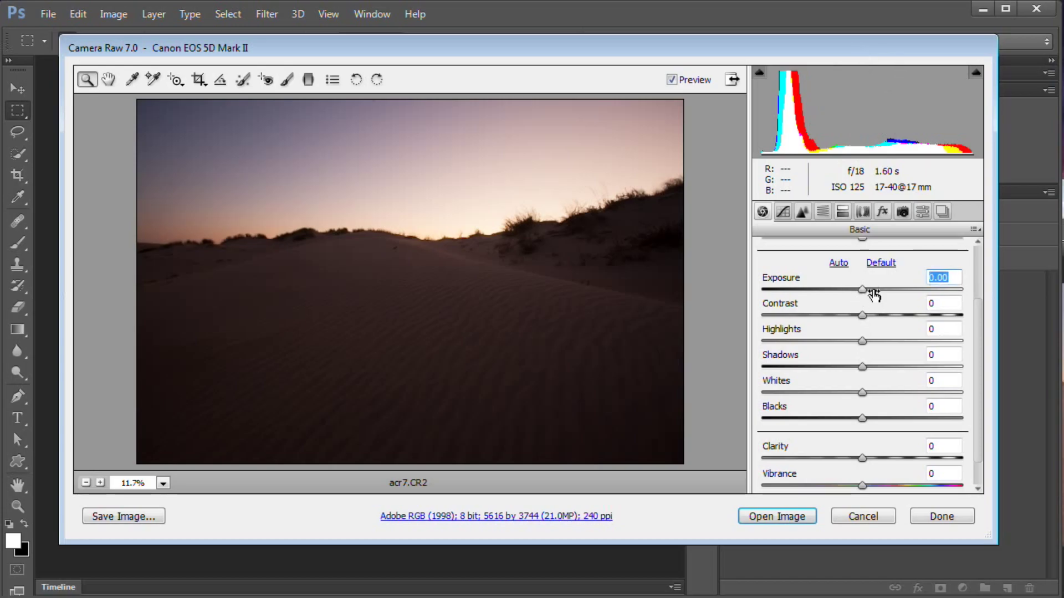
type("1.80")
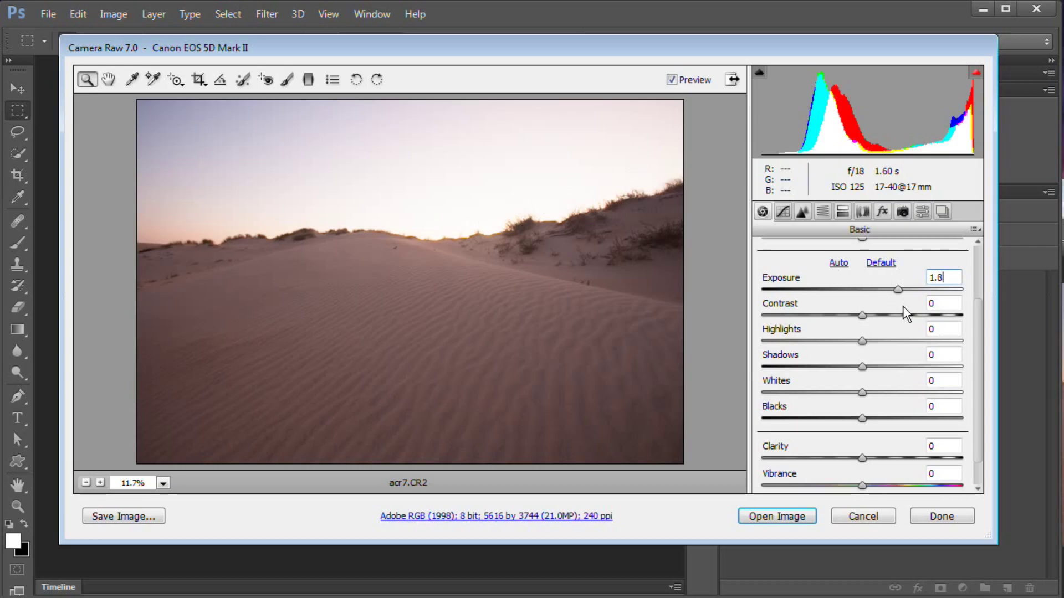
- Apply Exposure +1.80 and drag Highlights down to -100
left_click(938, 302)
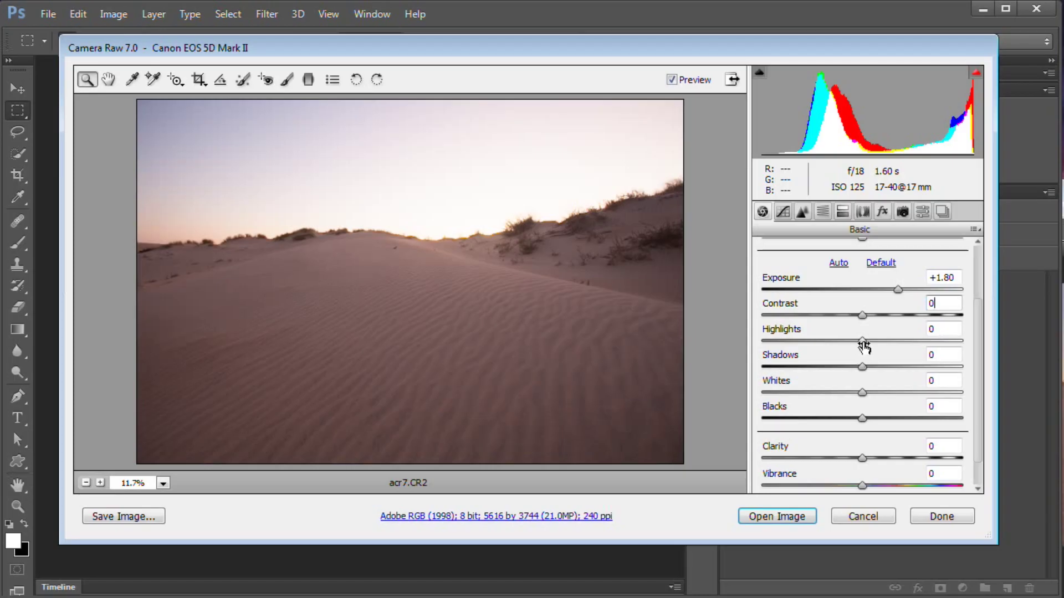
left_click_drag(863, 346, 754, 354)
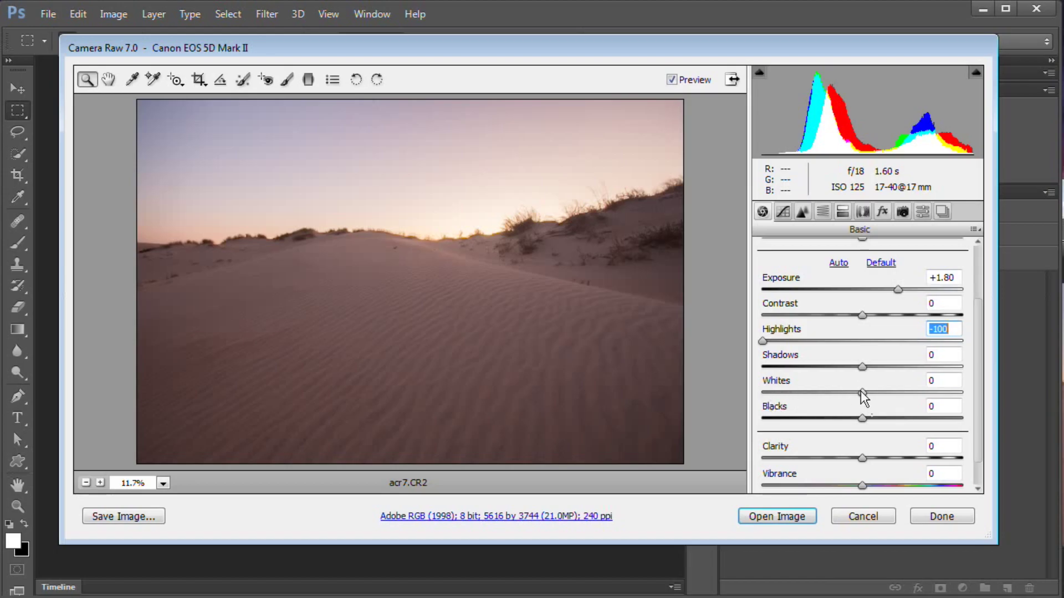
- Set Shadows to +55 and Whites to -100 while keeping Highlights at -100
mouse_move(763, 342)
left_mouse_down()
mouse_move(862, 349)
mouse_move(738, 345)
mouse_move(909, 360)
mouse_move(737, 354)
mouse_move(990, 351)
mouse_move(850, 351)
mouse_move(984, 360)
mouse_move(884, 347)
mouse_move(755, 357)
left_mouse_up()
left_click_drag(862, 367, 822, 373)
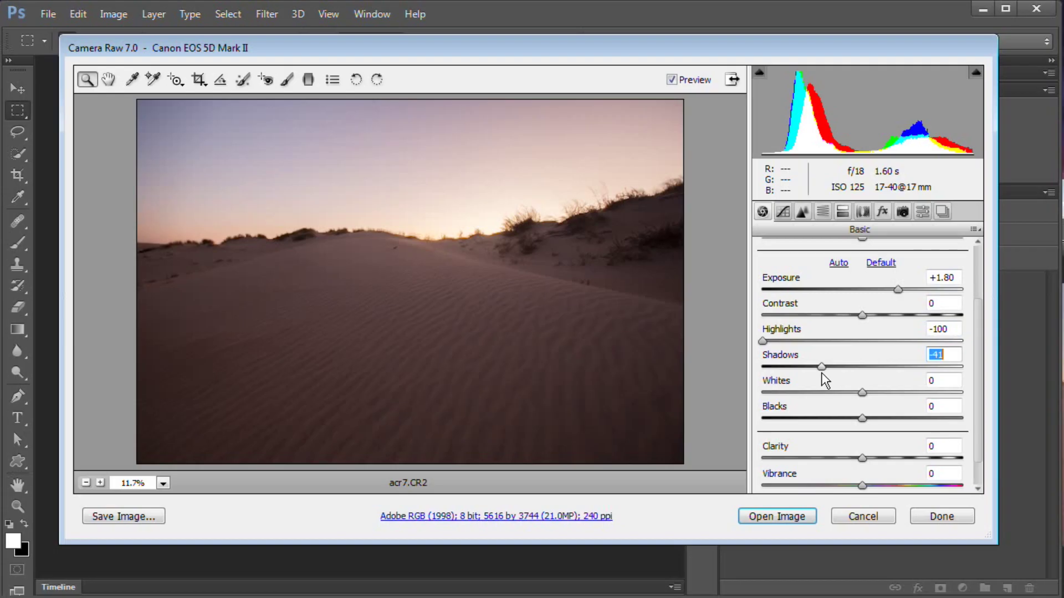
left_click_drag(821, 372, 914, 375)
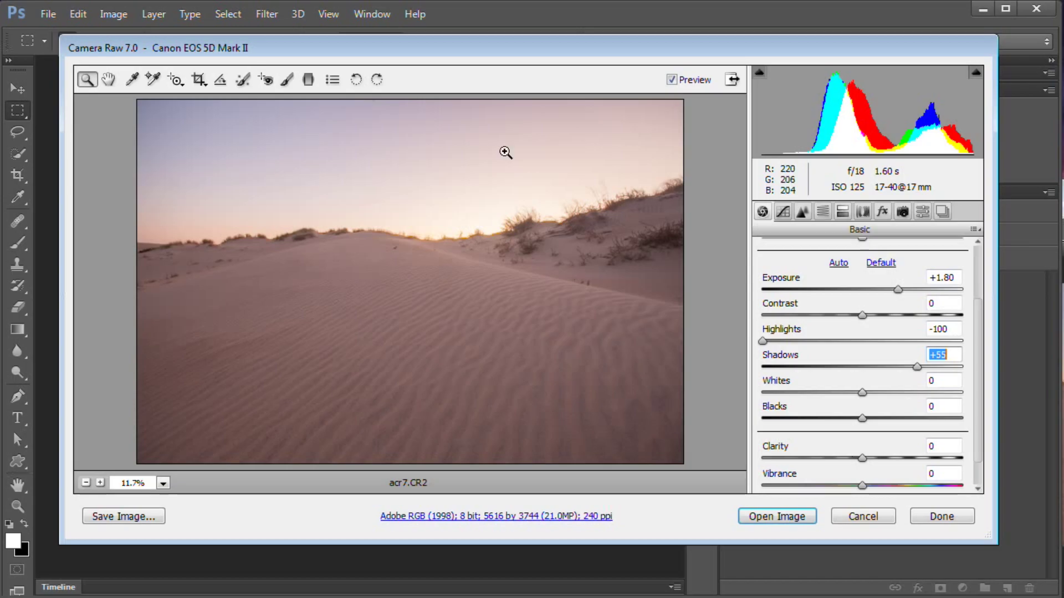
left_click_drag(865, 394, 758, 393)
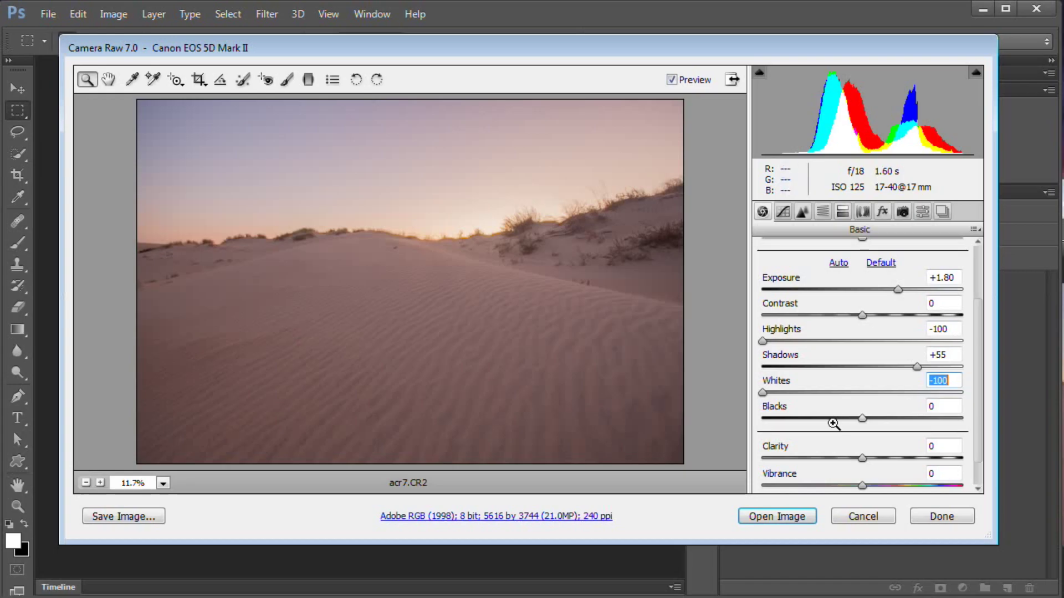
- Test darker Blacks, then raise Blacks to +50
left_click_drag(863, 419, 827, 415)
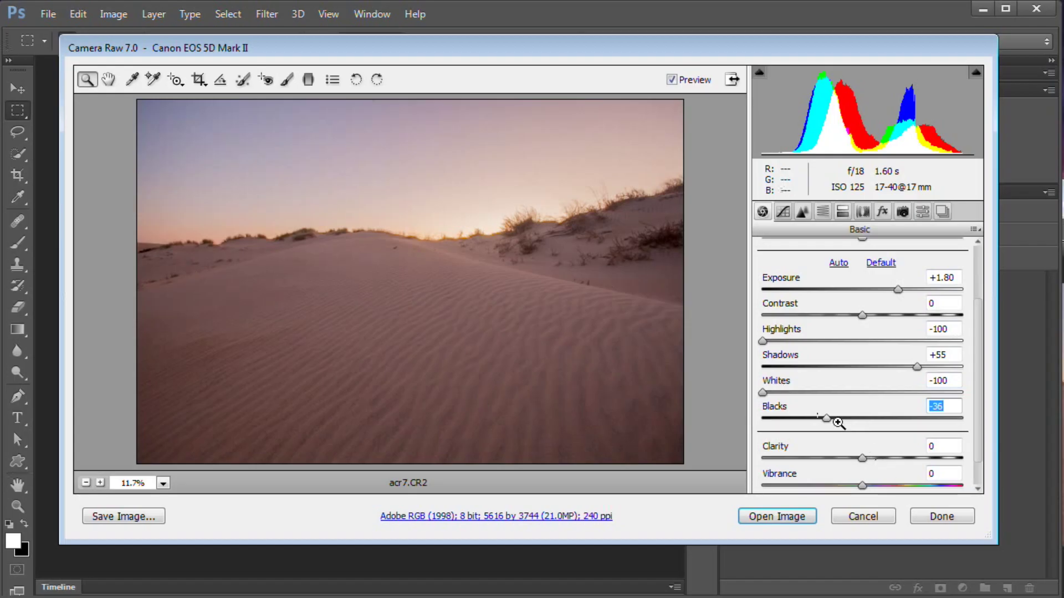
left_click_drag(828, 419, 913, 415)
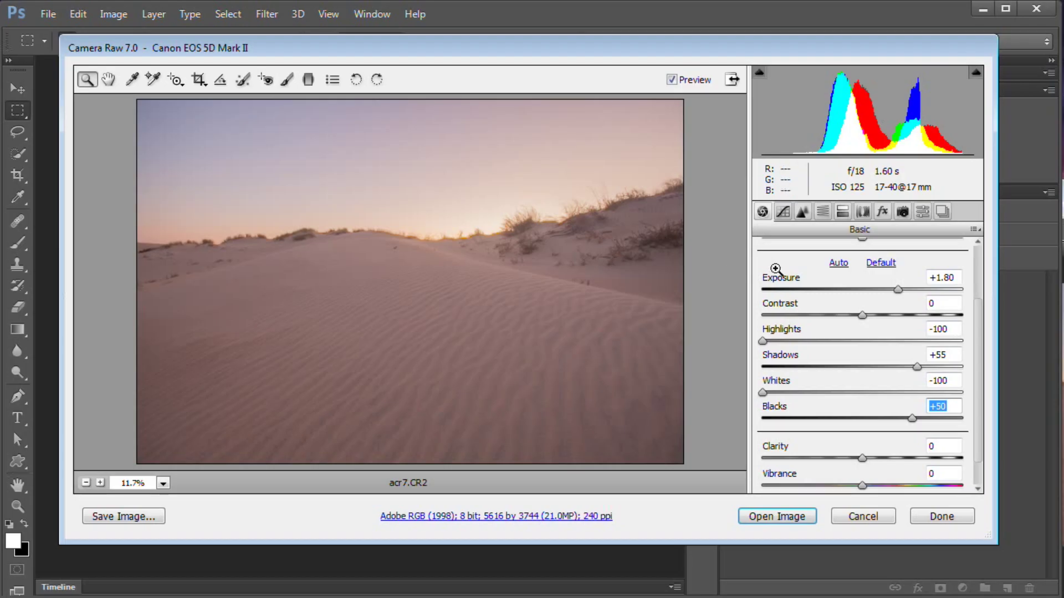
- Set Contrast to +55 and add about +30 Clarity for sand texture
left_click(942, 304)
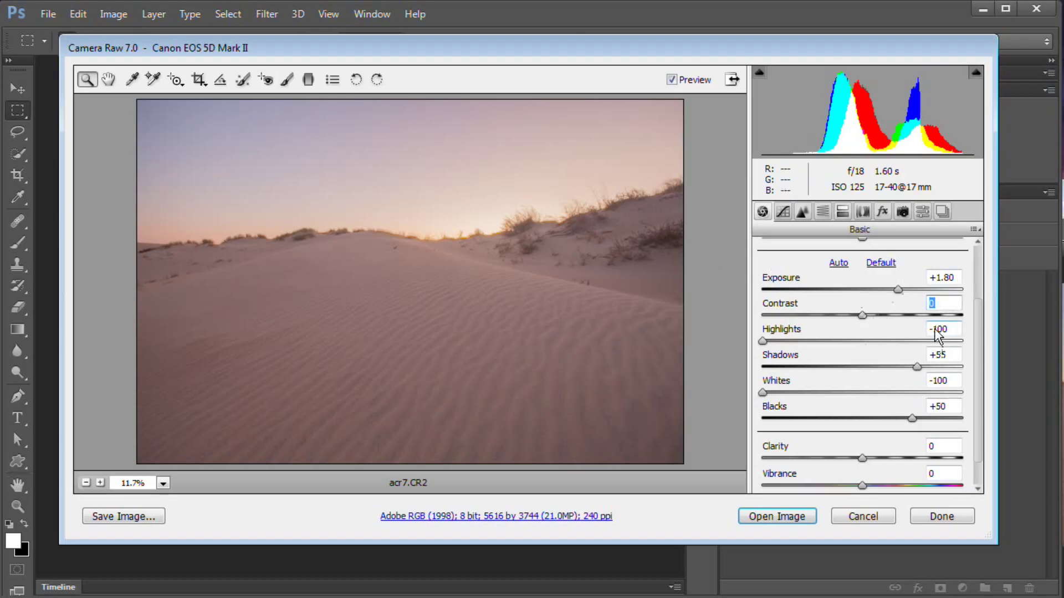
type("55")
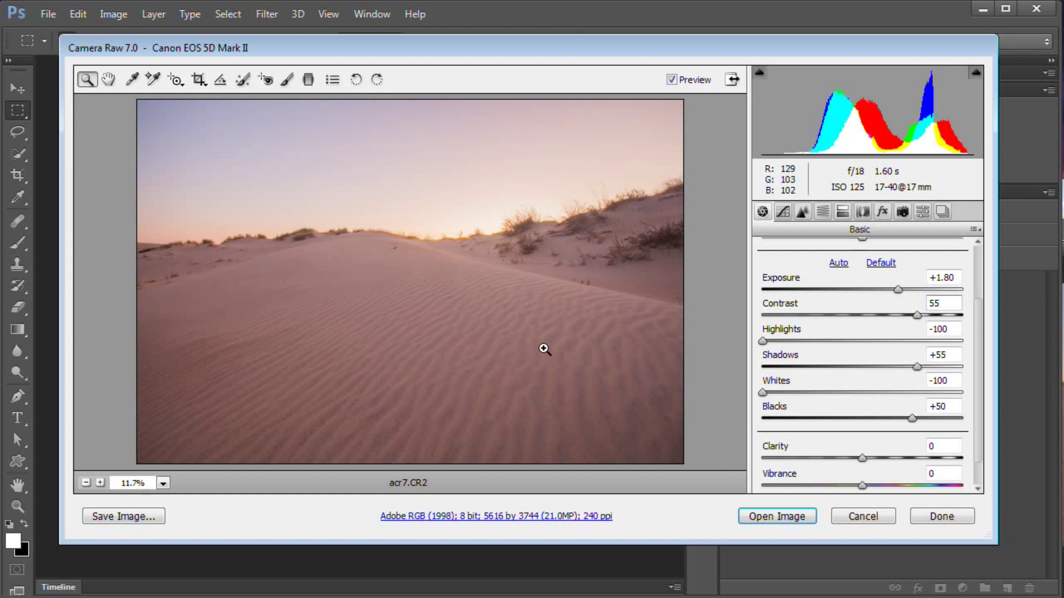
scroll(981, 339, "down", 2)
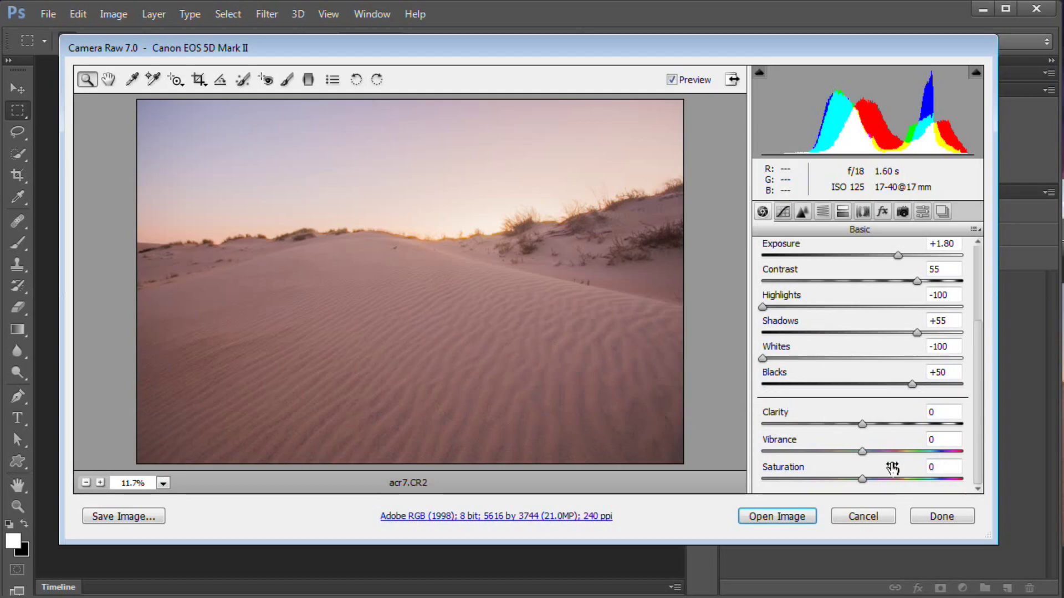
left_click_drag(862, 424, 893, 425)
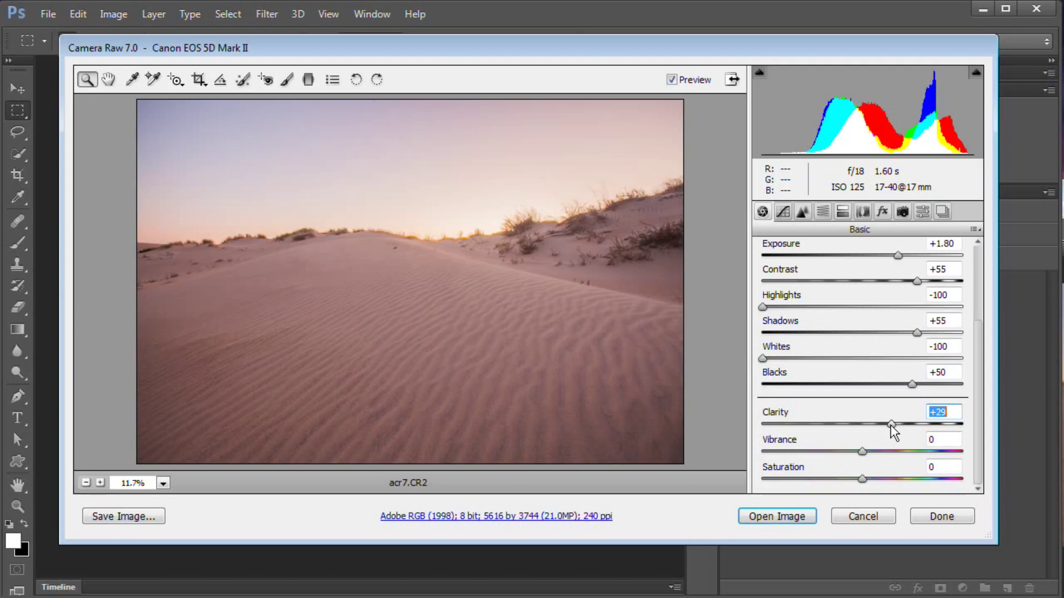
left_click_drag(890, 425, 893, 426)
left_click_drag(979, 438, 982, 305)
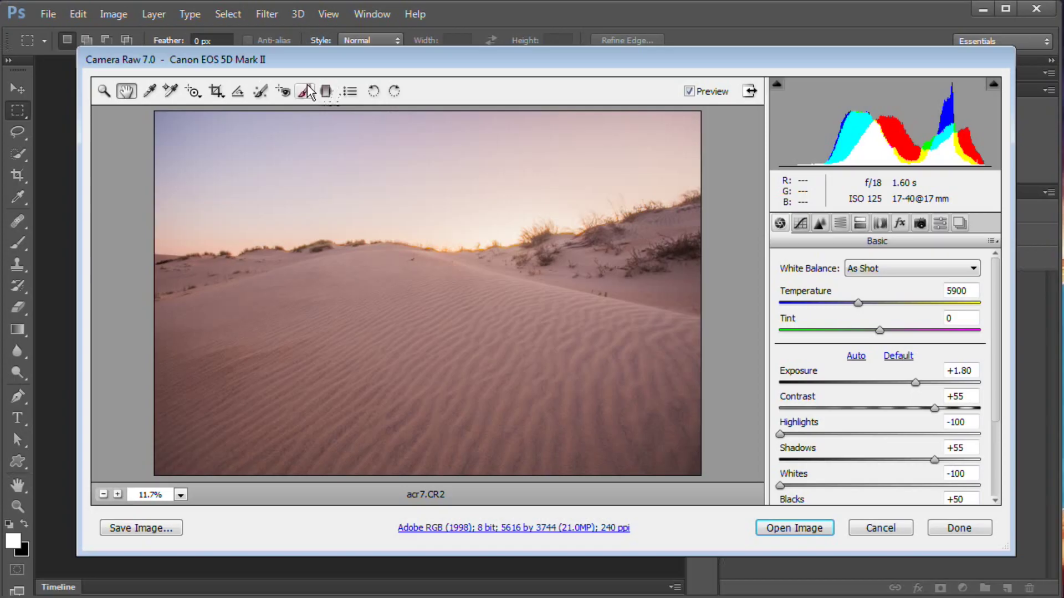
left_click(327, 92)
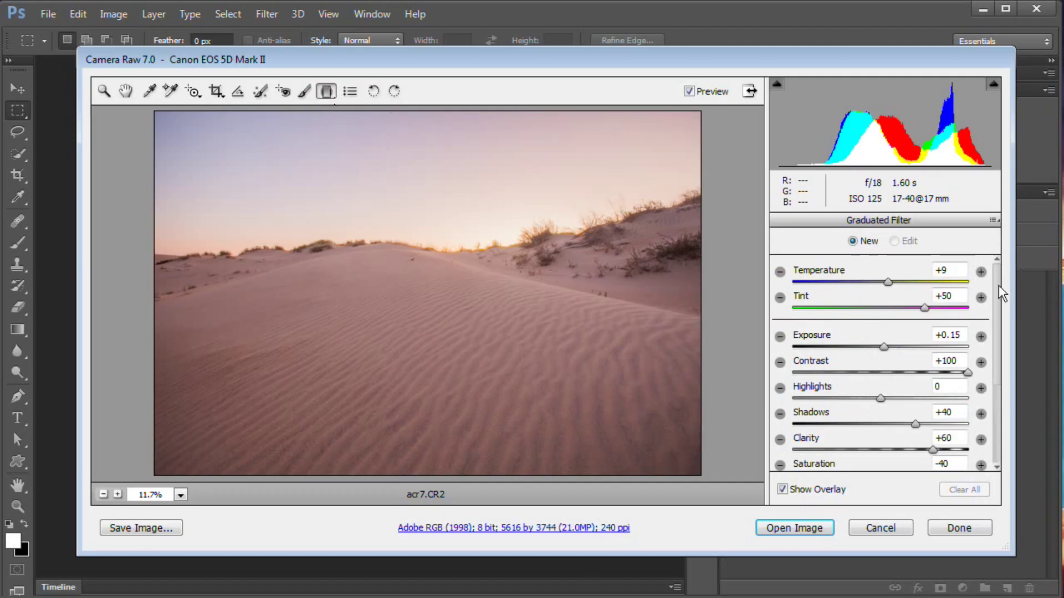
- Reset the graduated filter's Exposure, Contrast, Highlights, Shadows and Clarity to zero
scroll(999, 285, "down", 2)
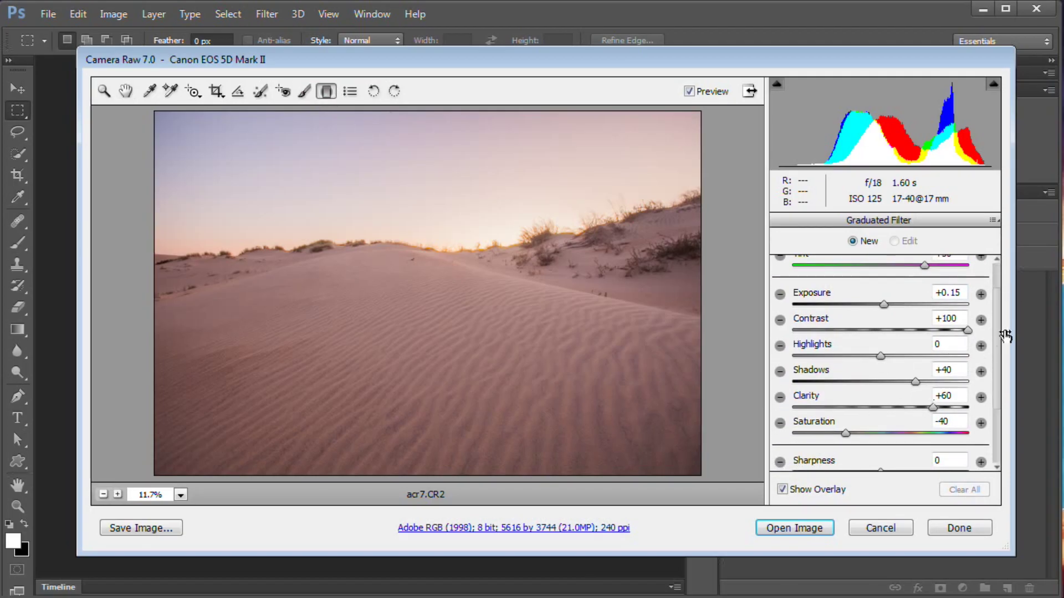
scroll(992, 309, "up", 2)
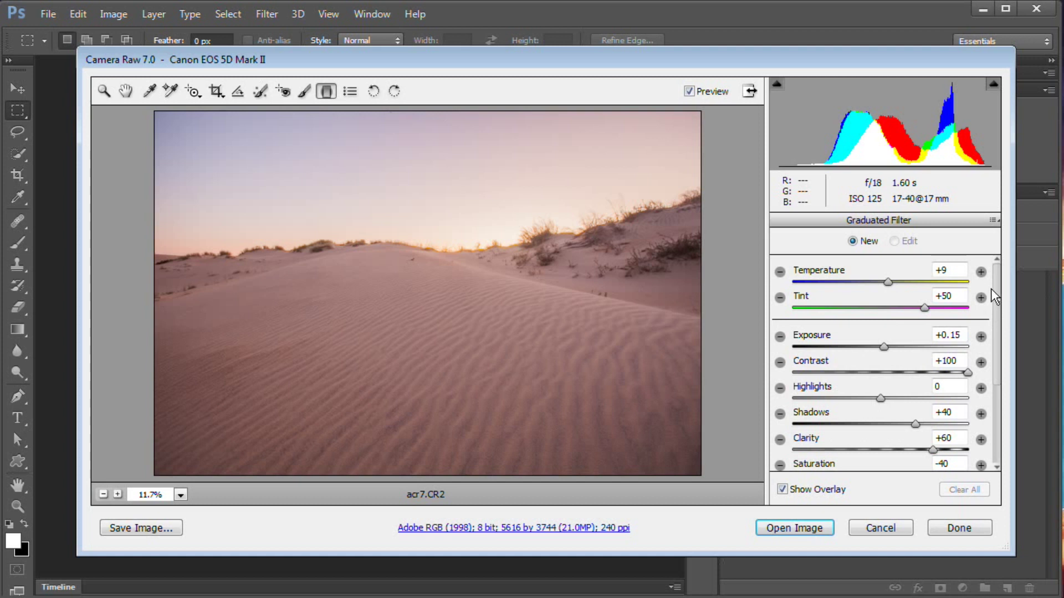
double_click(884, 347)
double_click(968, 372)
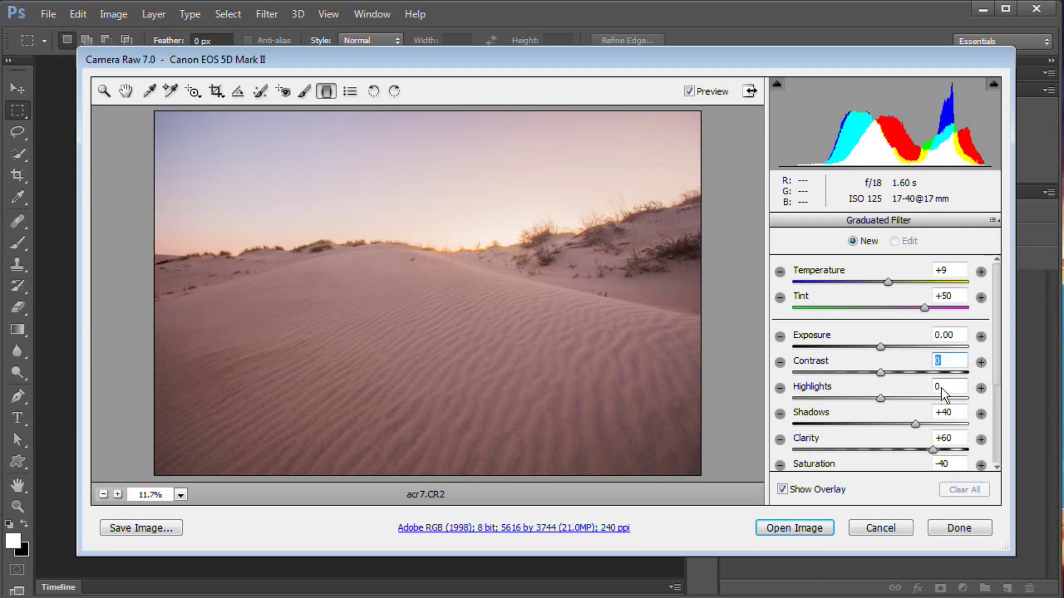
double_click(881, 398)
double_click(915, 424)
double_click(933, 449)
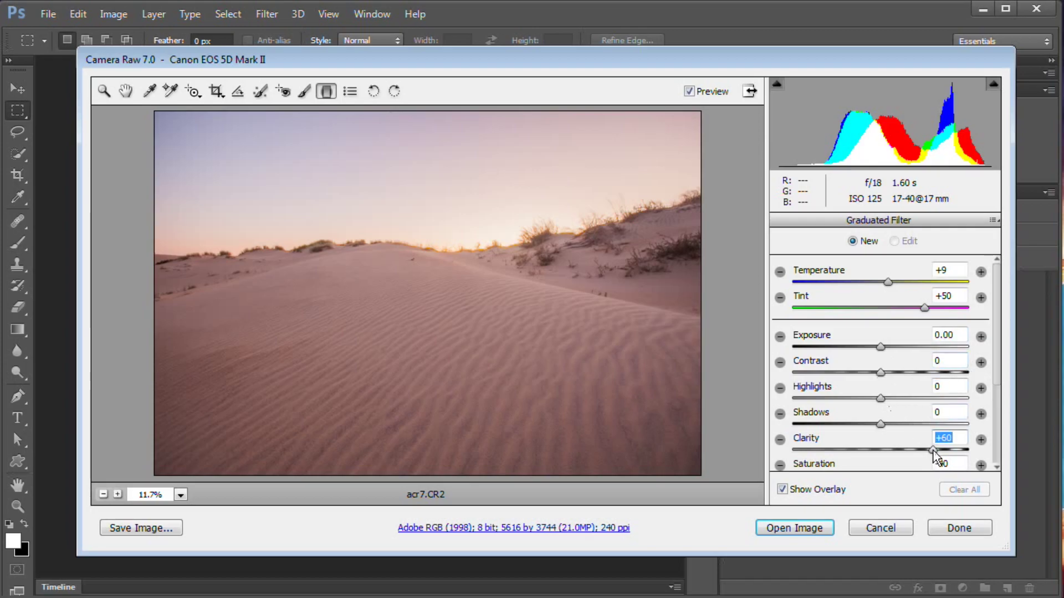
- Reset the filter's Saturation to 0 and begin warming Temperature to about +47
scroll(893, 421, "down", 2)
double_click(845, 423)
scroll(938, 410, "up", 2)
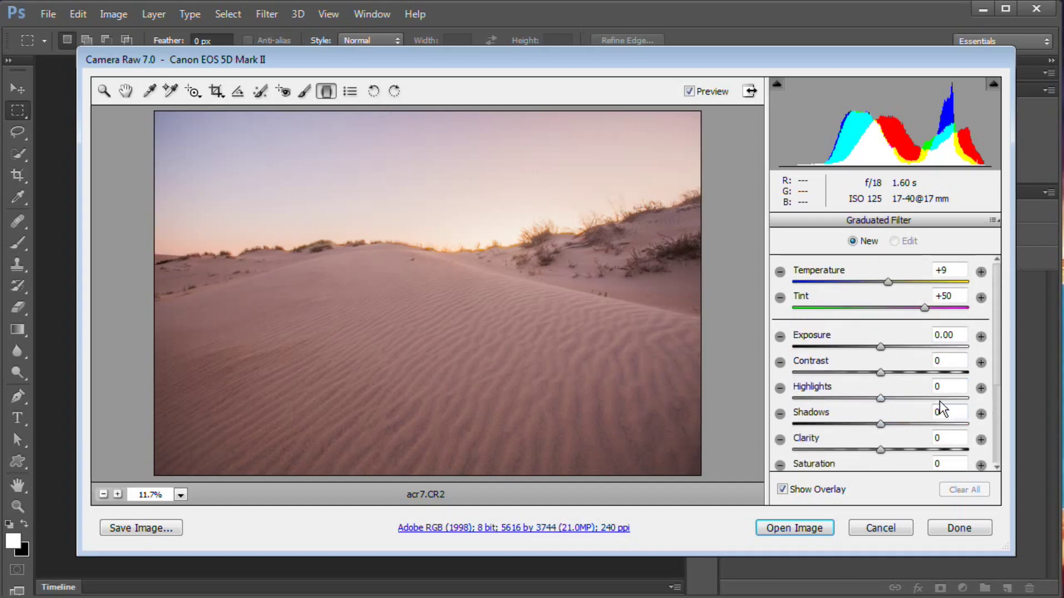
left_click(922, 282)
- Warm the filter, drag it from the sky's top edge to mid-frame, then set Temperature to +17
left_click_drag(918, 282, 982, 318)
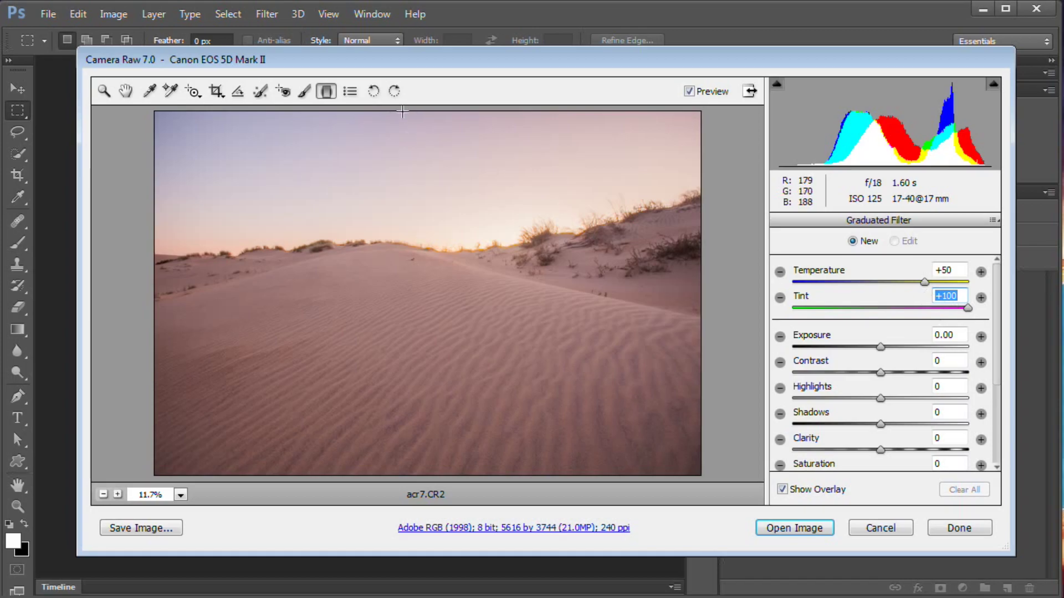
left_click_drag(399, 113, 401, 370)
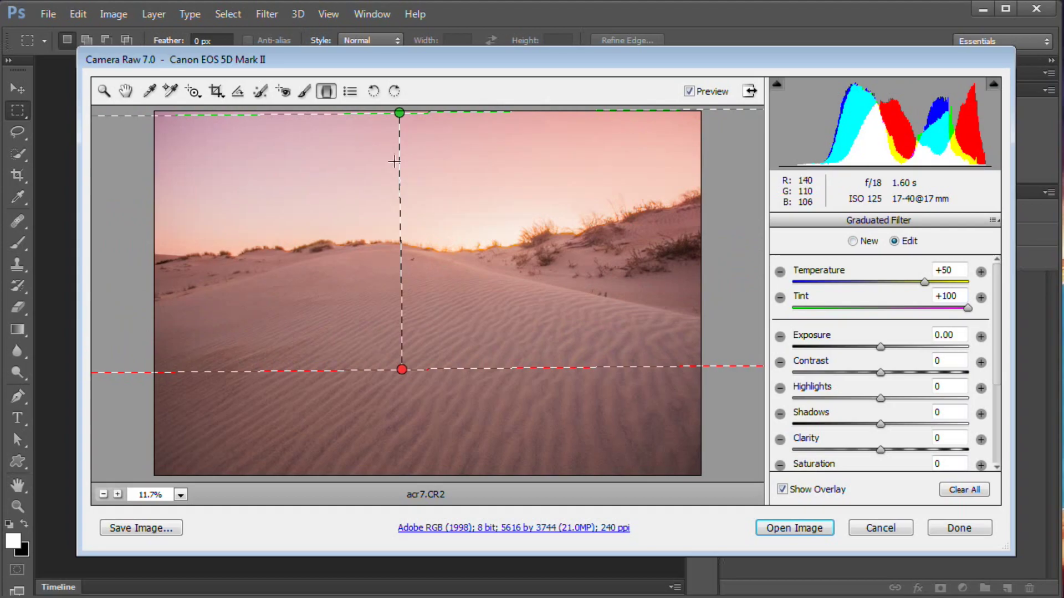
left_click_drag(909, 282, 896, 282)
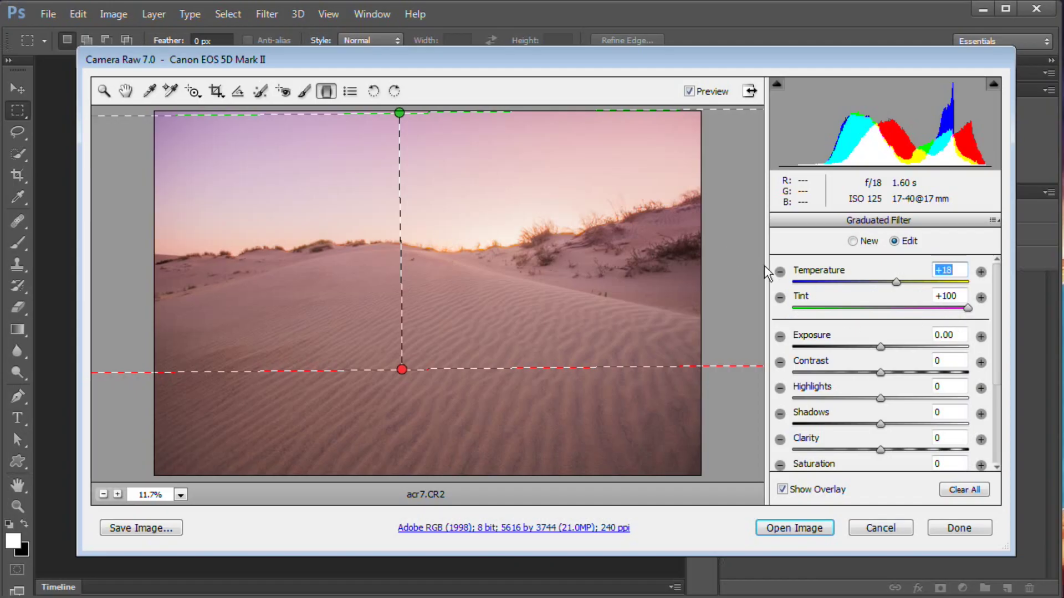
- Set the graduated filter's Exposure to -0.35, Saturation to -26 and Highlights to -33
left_click_drag(881, 347, 872, 346)
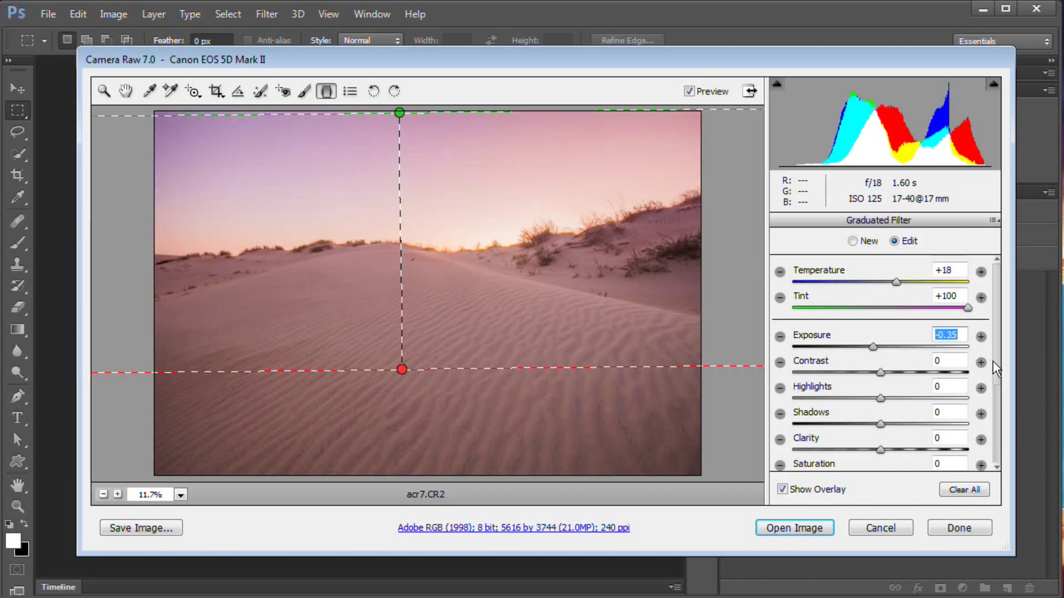
scroll(992, 361, "down", 1)
left_click_drag(881, 441, 859, 441)
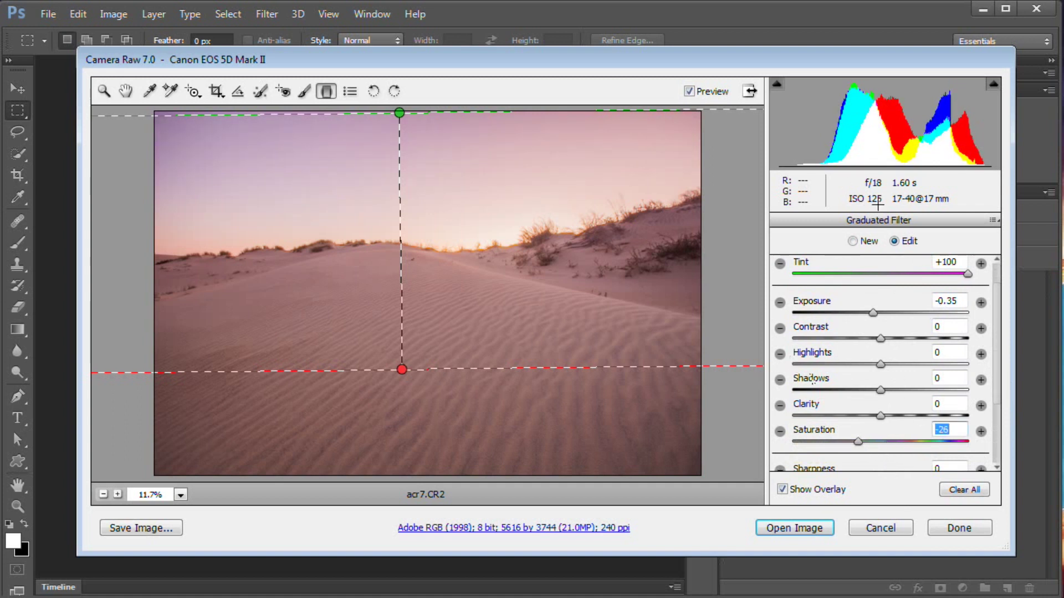
left_click_drag(880, 364, 852, 367)
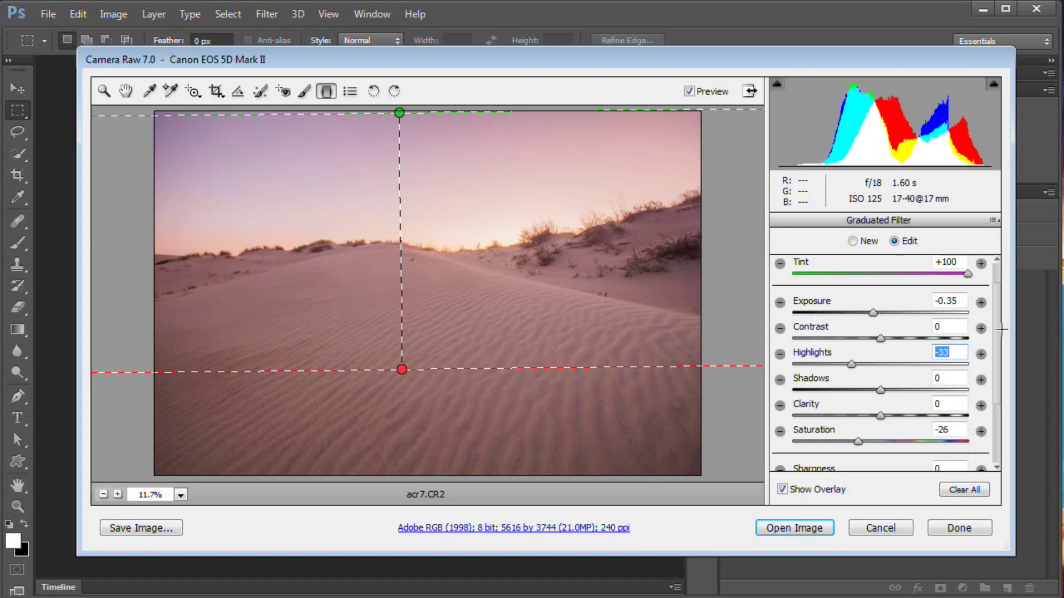
scroll(995, 303, "up", 2)
- Switch to the Adjustment Brush and reset its Temperature and Tint to 0
left_click(304, 91)
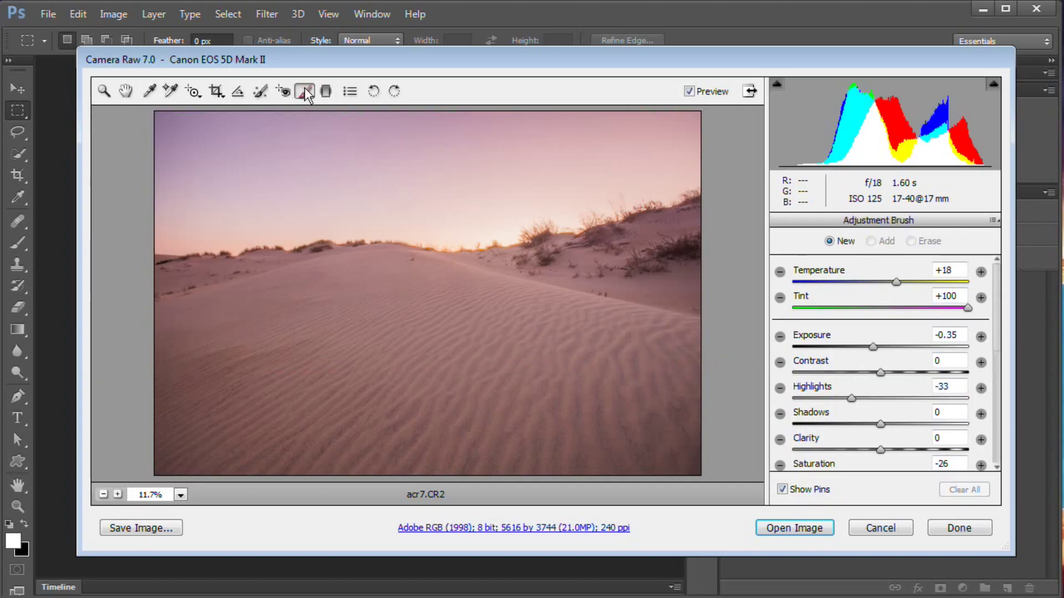
left_click_drag(997, 324, 998, 371)
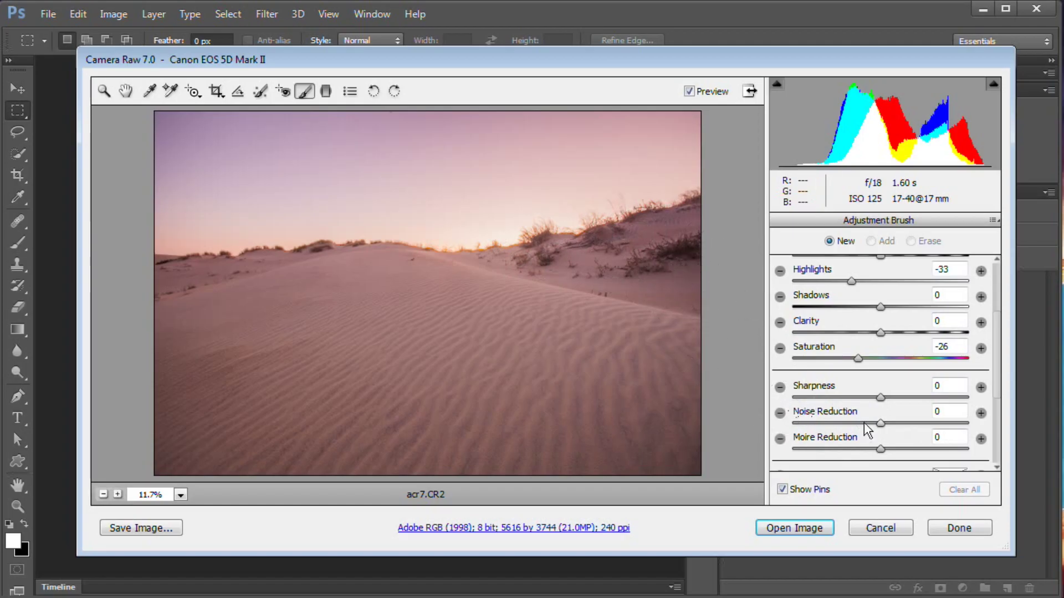
scroll(995, 380, "up", 3)
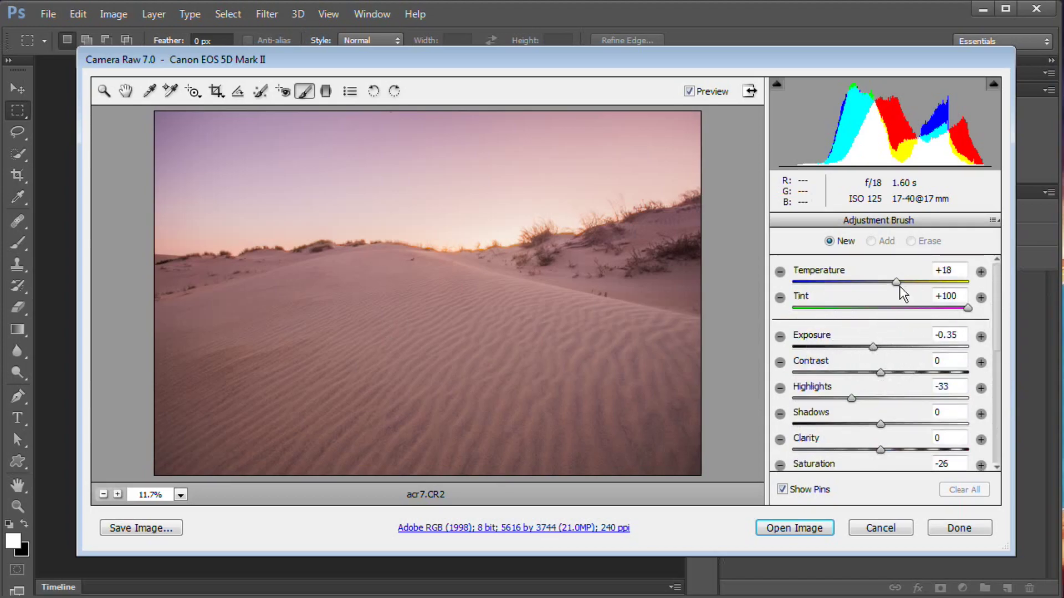
double_click(896, 283)
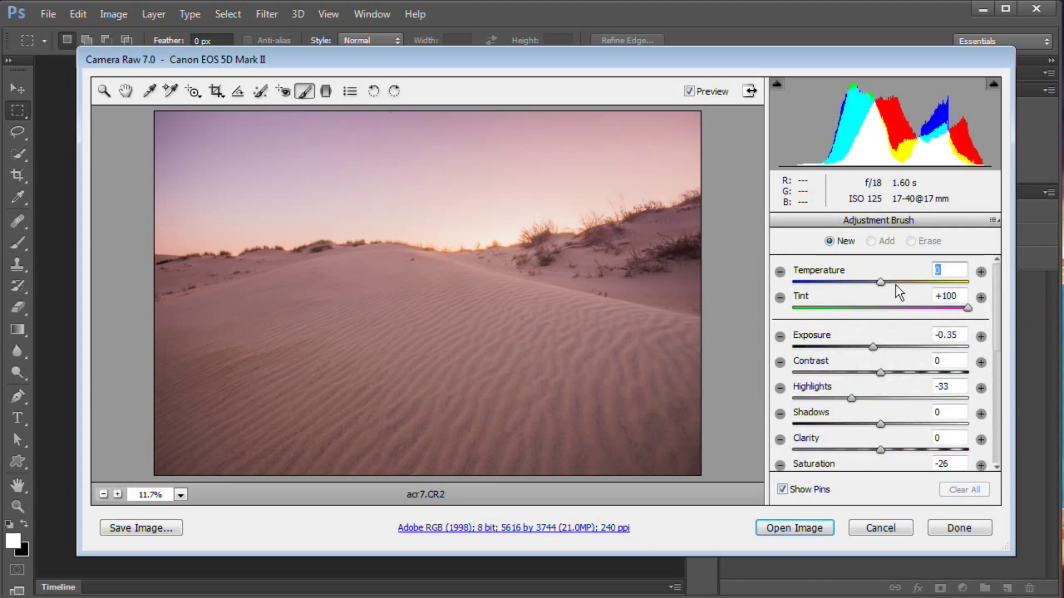
double_click(967, 308)
scroll(1002, 344, "down", 1)
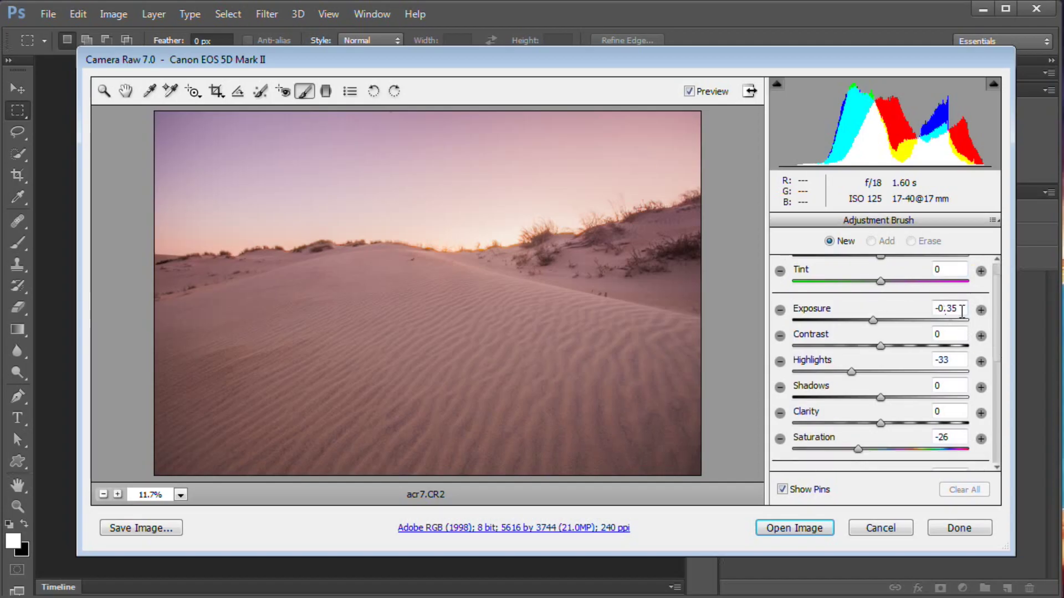
- Set the brush to Exposure +0.15, Contrast +100, Highlights 0, Shadows +40 and Saturation -47
left_click(871, 318)
left_click_drag(870, 318, 882, 320)
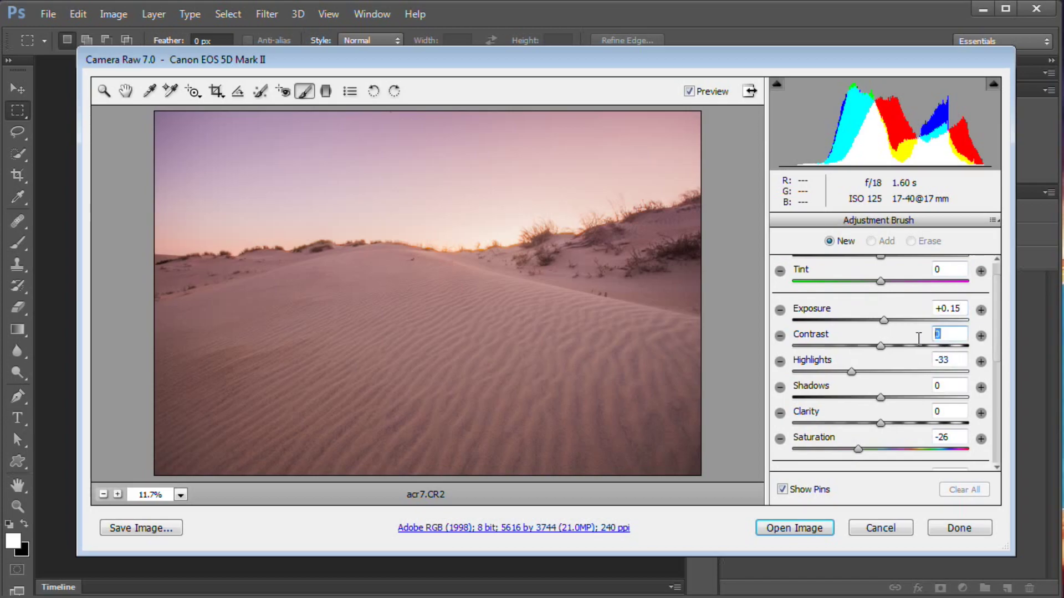
type("100")
key("Tab")
type("0")
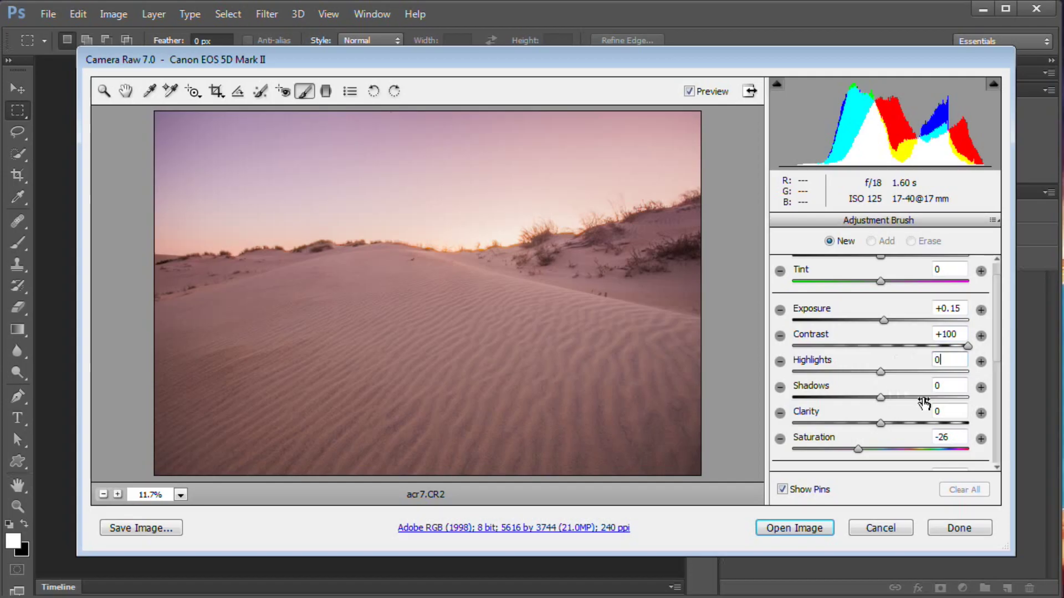
left_click(938, 384)
type("40")
scroll(996, 364, "down", 1)
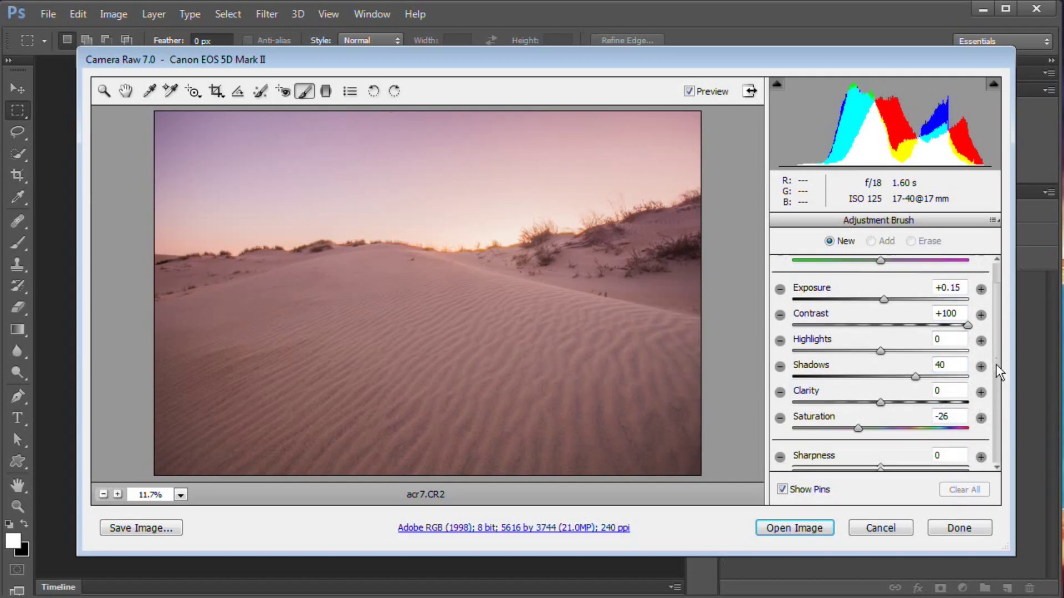
scroll(995, 364, "down", 1)
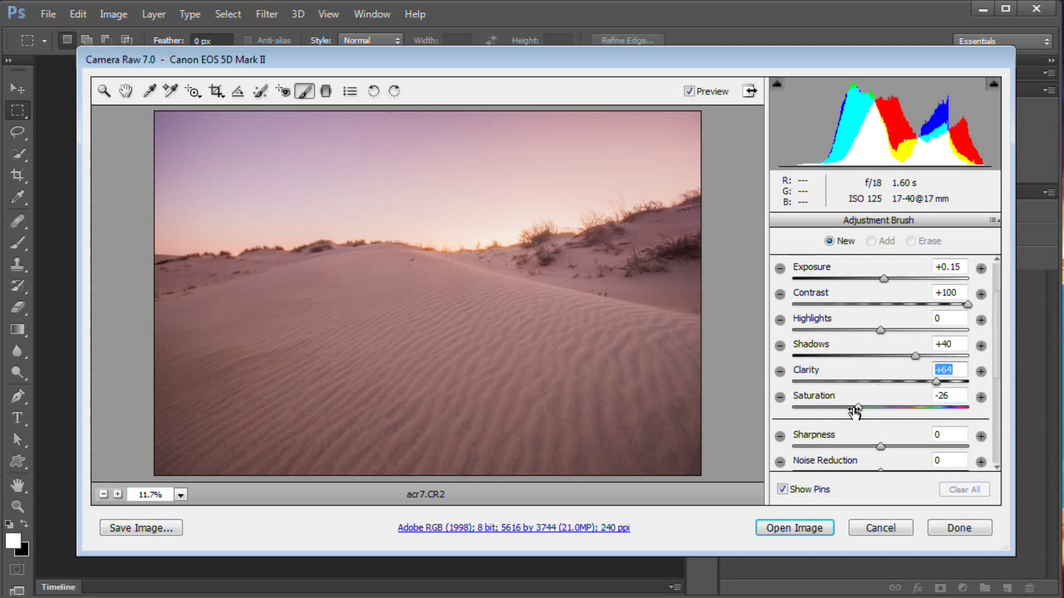
left_click_drag(855, 411, 839, 408)
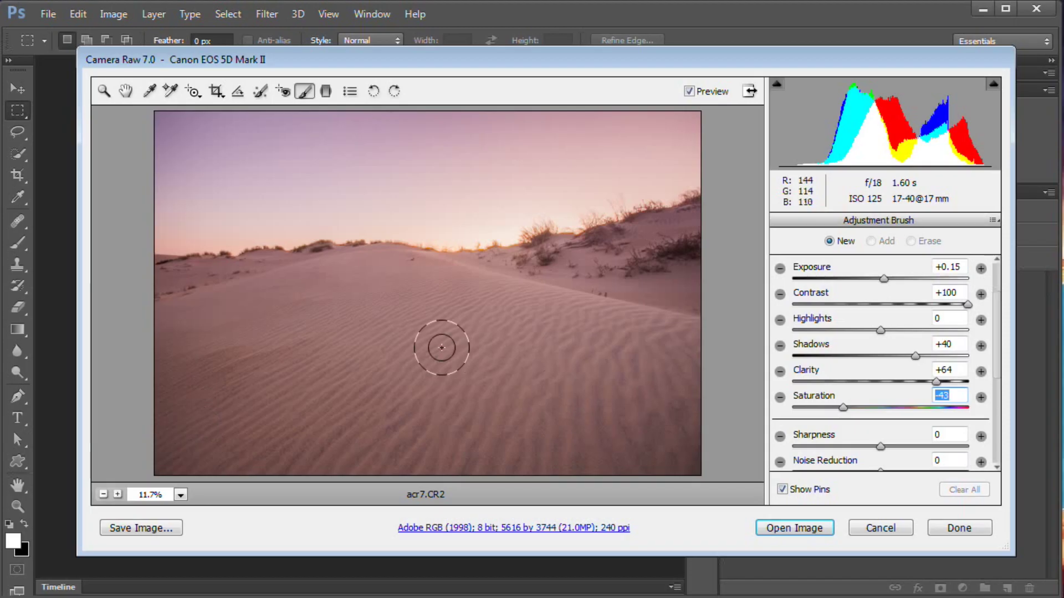
- Paint the brush adjustment over the lower-left sand and across the foreground dune
left_click_drag(191, 445, 161, 439)
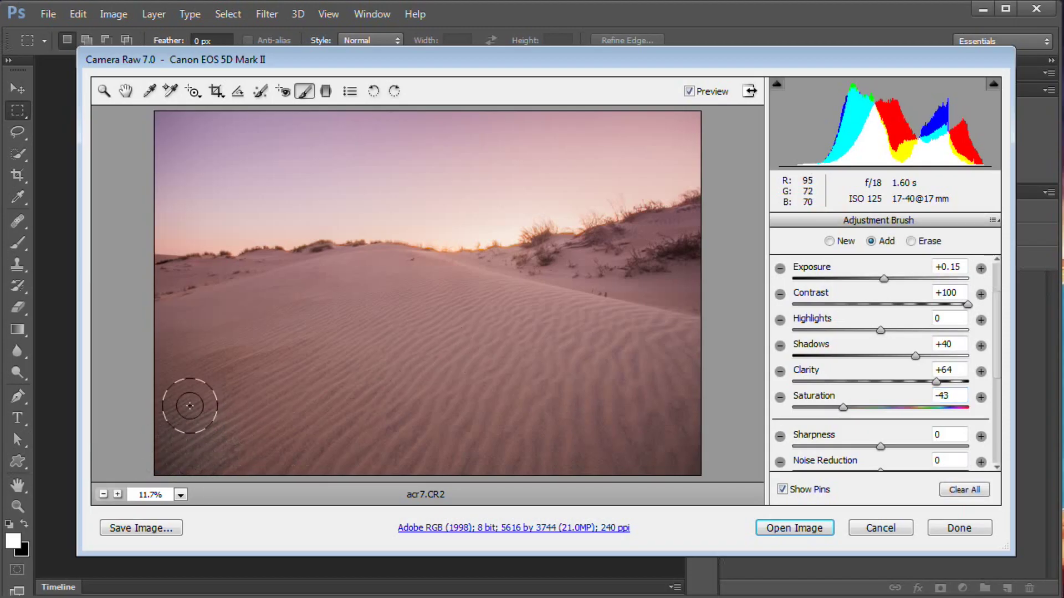
mouse_move(318, 428)
left_mouse_down()
mouse_move(190, 368)
mouse_move(190, 327)
mouse_move(204, 311)
mouse_move(183, 301)
mouse_move(231, 294)
mouse_move(344, 354)
mouse_move(325, 275)
mouse_move(527, 276)
mouse_move(641, 242)
mouse_move(707, 245)
mouse_move(675, 446)
mouse_move(460, 447)
mouse_move(414, 353)
mouse_move(612, 309)
mouse_move(525, 349)
mouse_move(553, 361)
mouse_move(435, 403)
mouse_move(620, 408)
mouse_move(620, 367)
mouse_move(601, 446)
mouse_move(661, 423)
mouse_move(676, 428)
mouse_move(678, 449)
mouse_move(546, 407)
left_mouse_up()
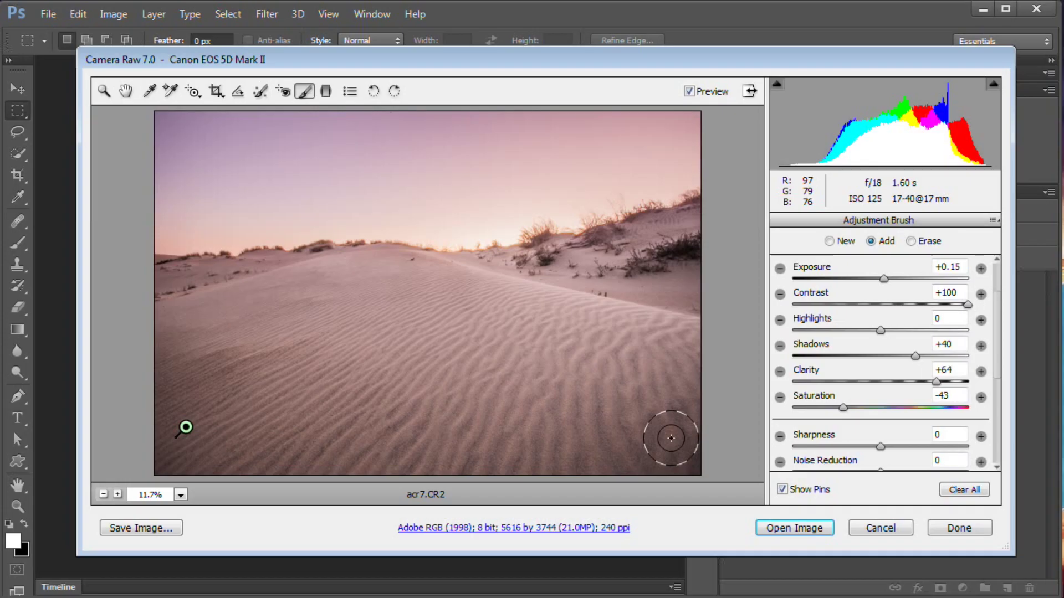
scroll(996, 308, "up", 3)
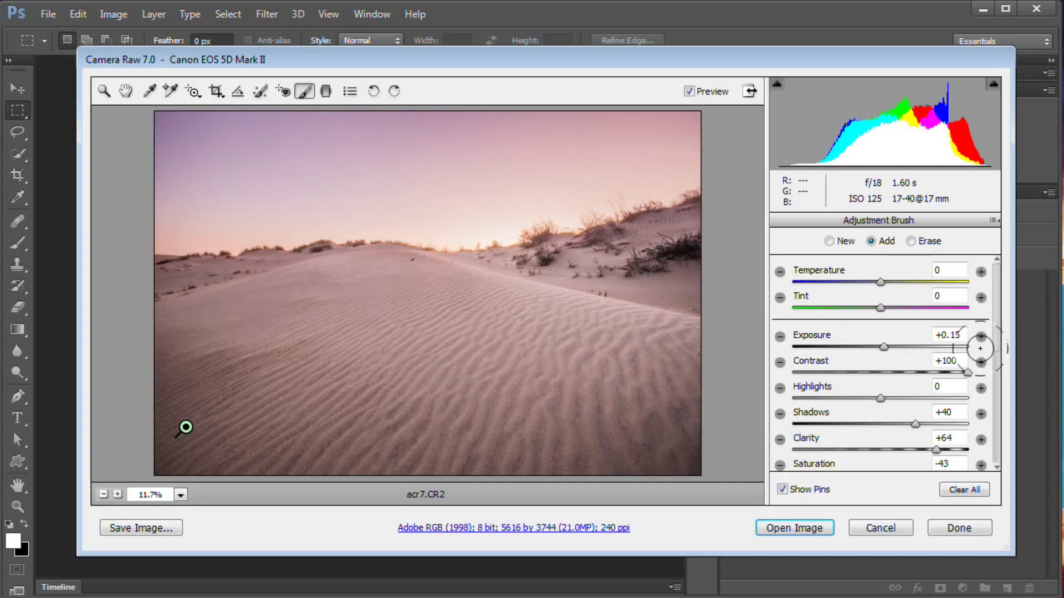
scroll(998, 345, "down", 3)
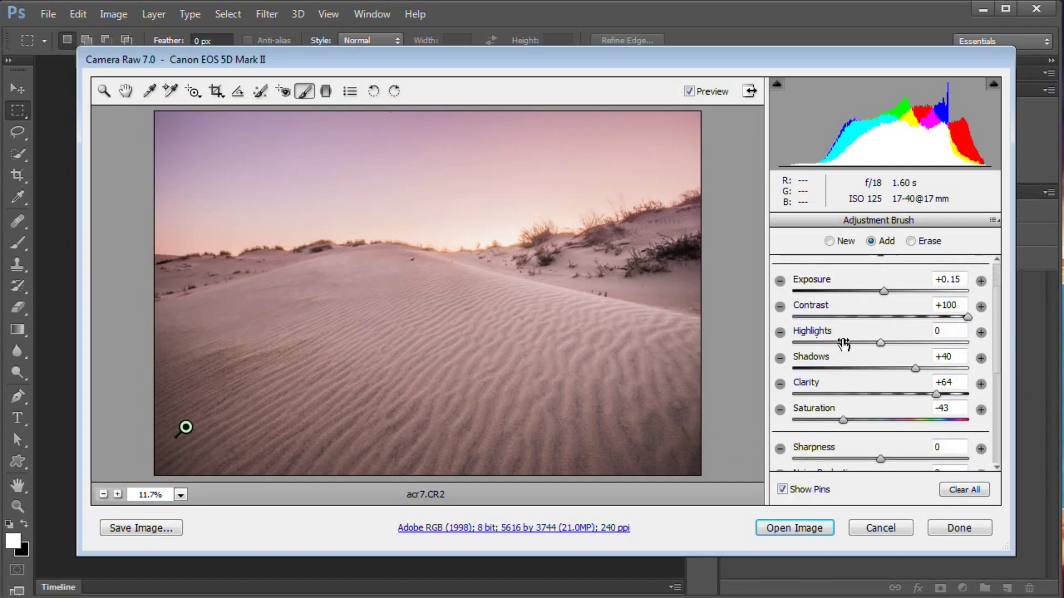
scroll(996, 291, "up", 3)
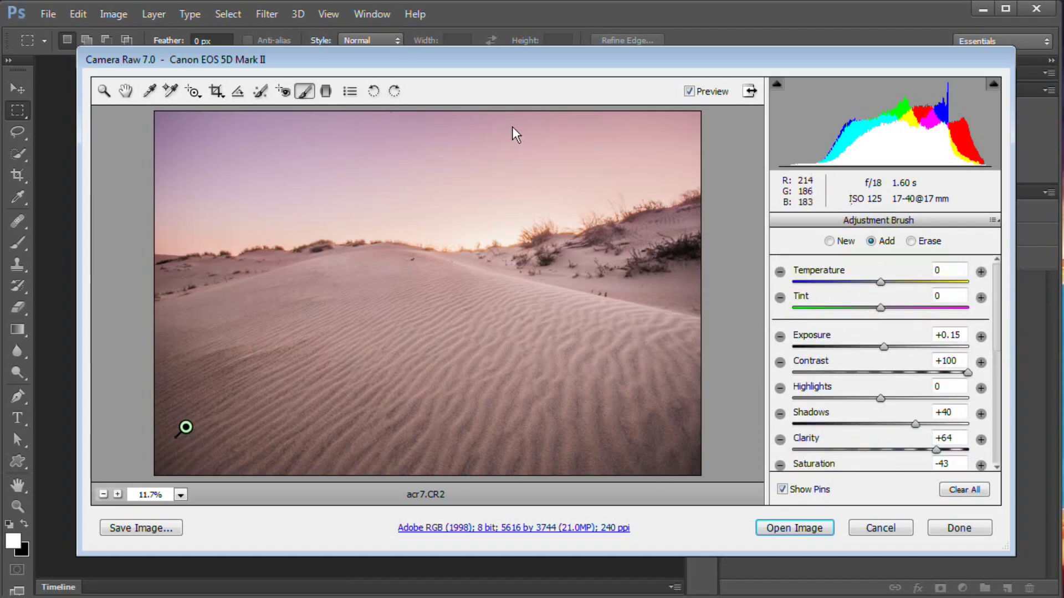
- Leave brush mode and set Lens Corrections Manual vignetting Amount to +24 with Midpoint 50
left_click(125, 91)
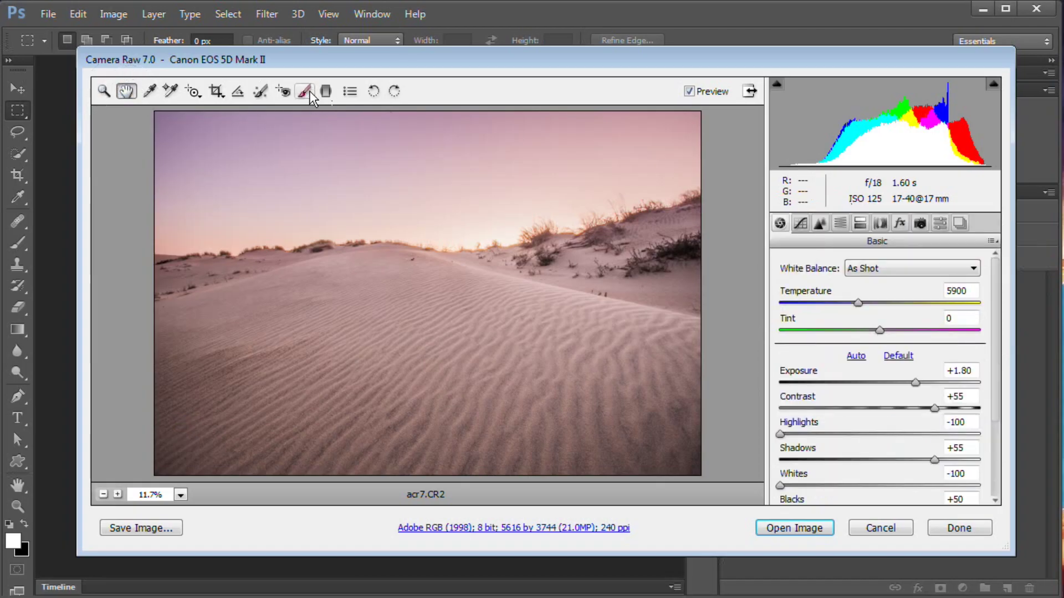
left_click(883, 223)
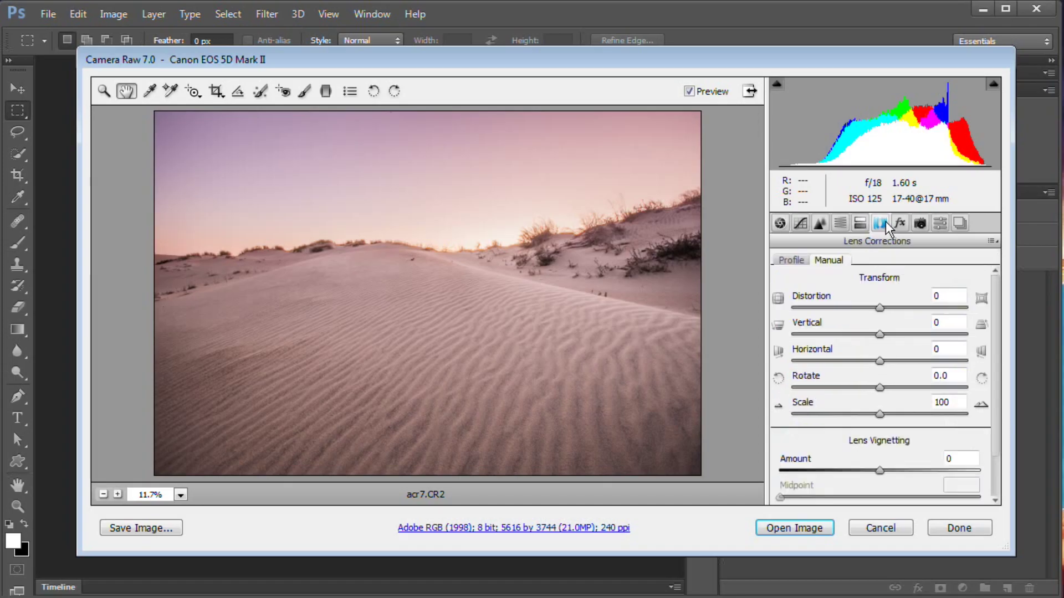
left_click(792, 261)
left_click(831, 261)
scroll(989, 332, "down", 2)
scroll(990, 333, "down", 1)
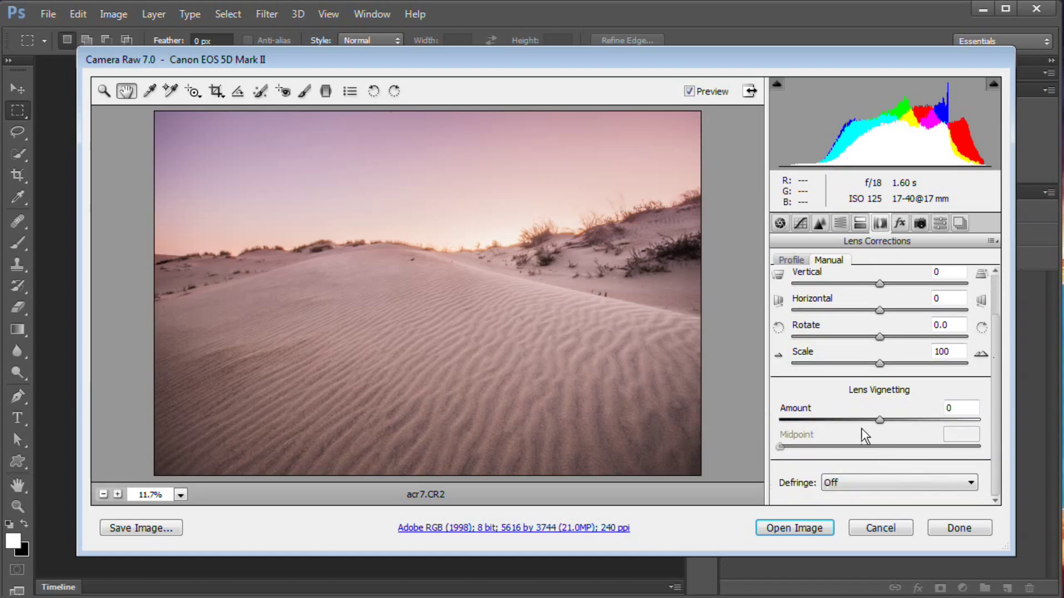
left_click_drag(882, 420, 912, 420)
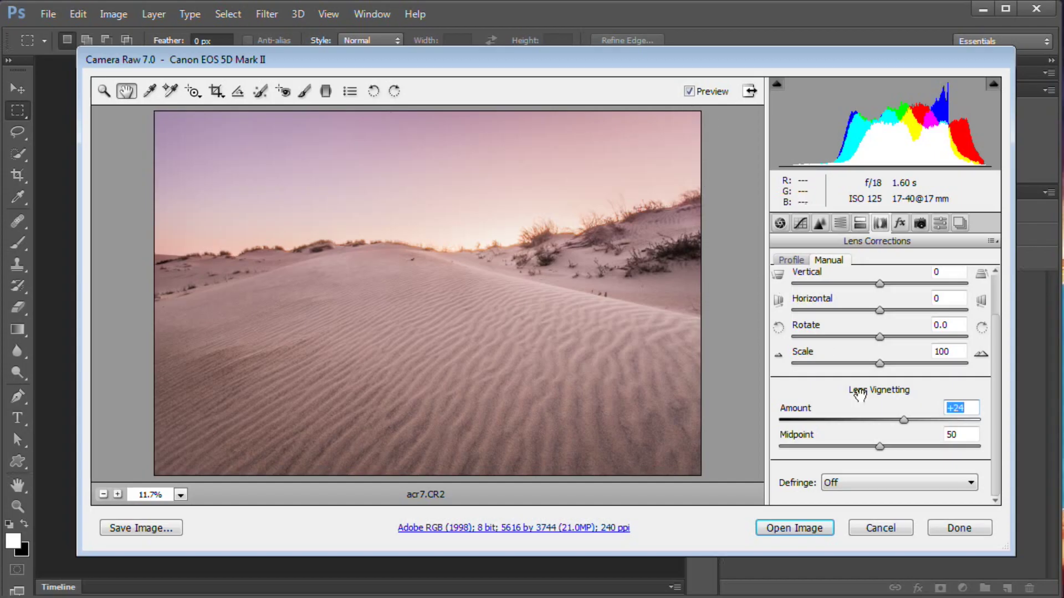
left_click_drag(996, 354, 965, 300)
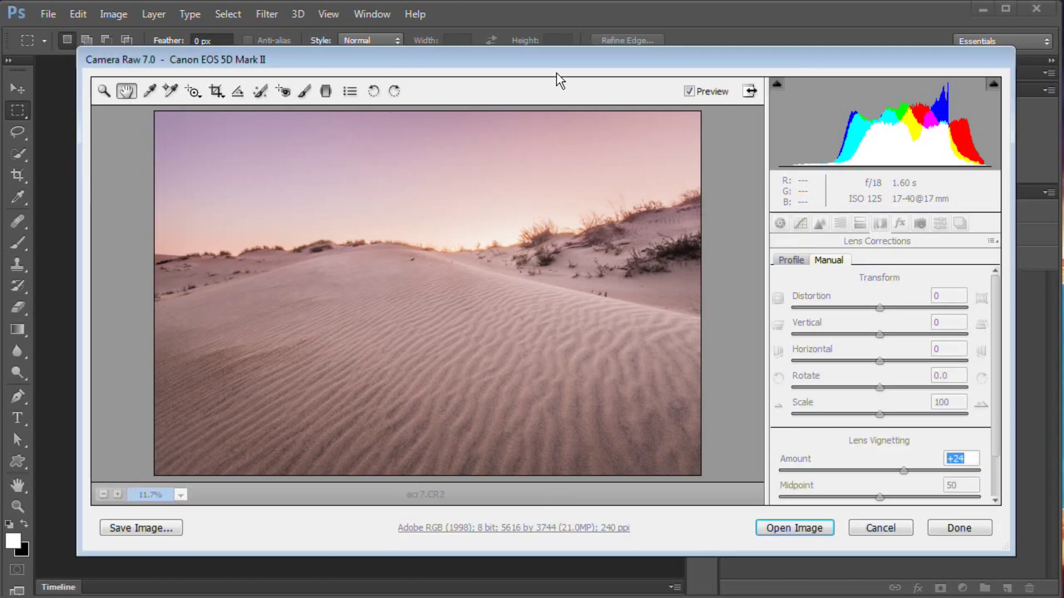
- Confirm Workflow Options: Adobe RGB (1998), 8 Bits/Channel, 5616 x 3744 at 240 ppi, sharpening None
left_click(543, 536)
left_click_drag(748, 266, 377, 208)
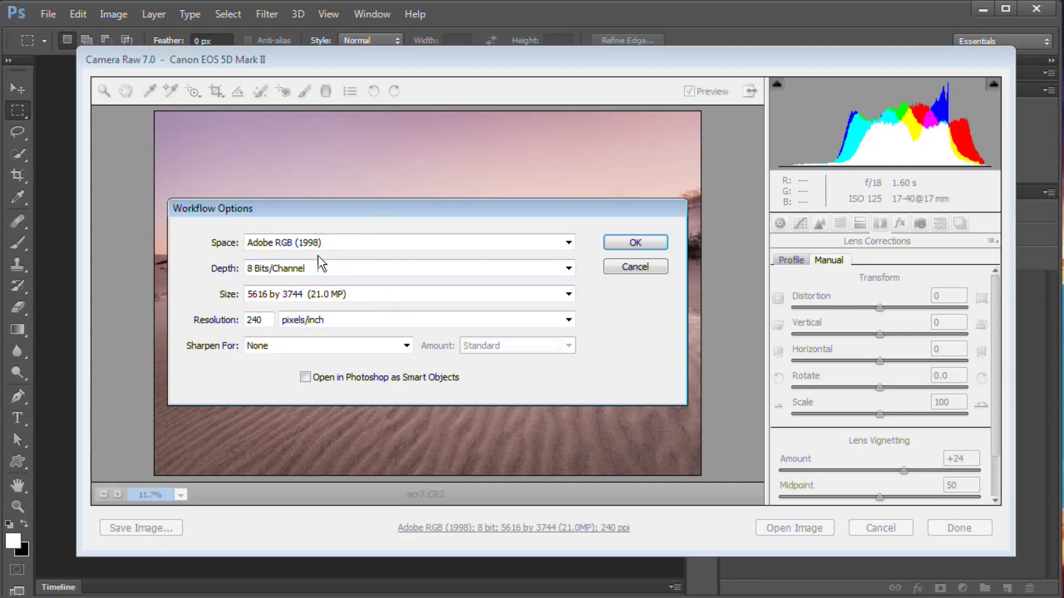
left_click(329, 242)
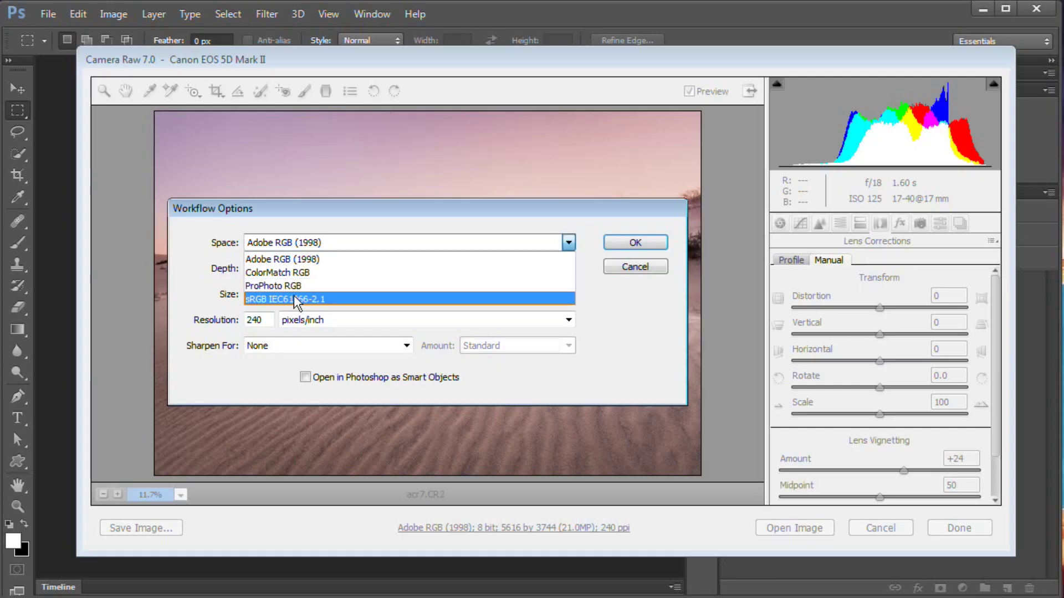
left_click(301, 259)
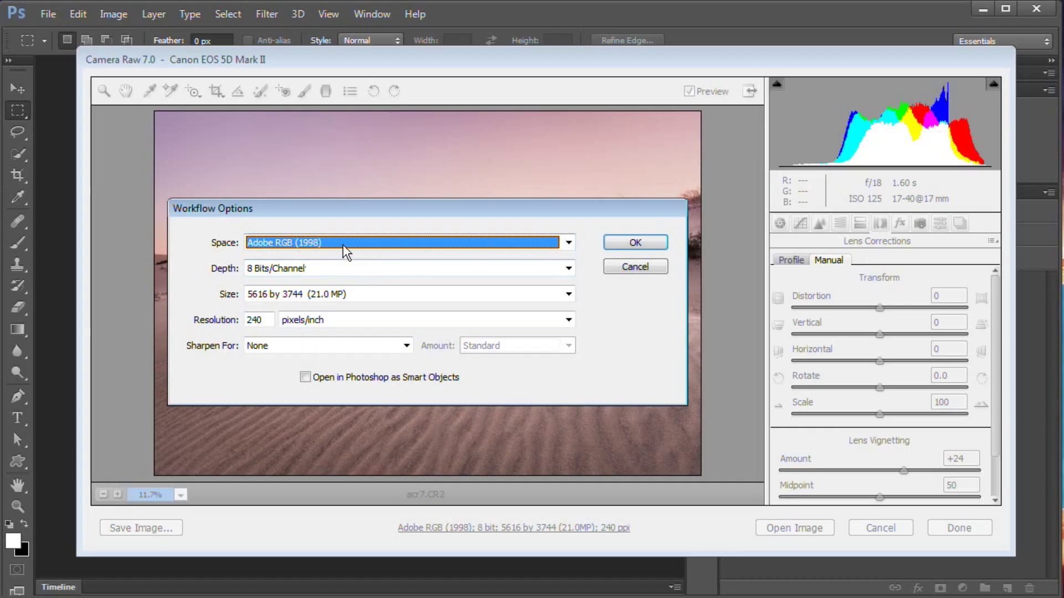
left_click(355, 268)
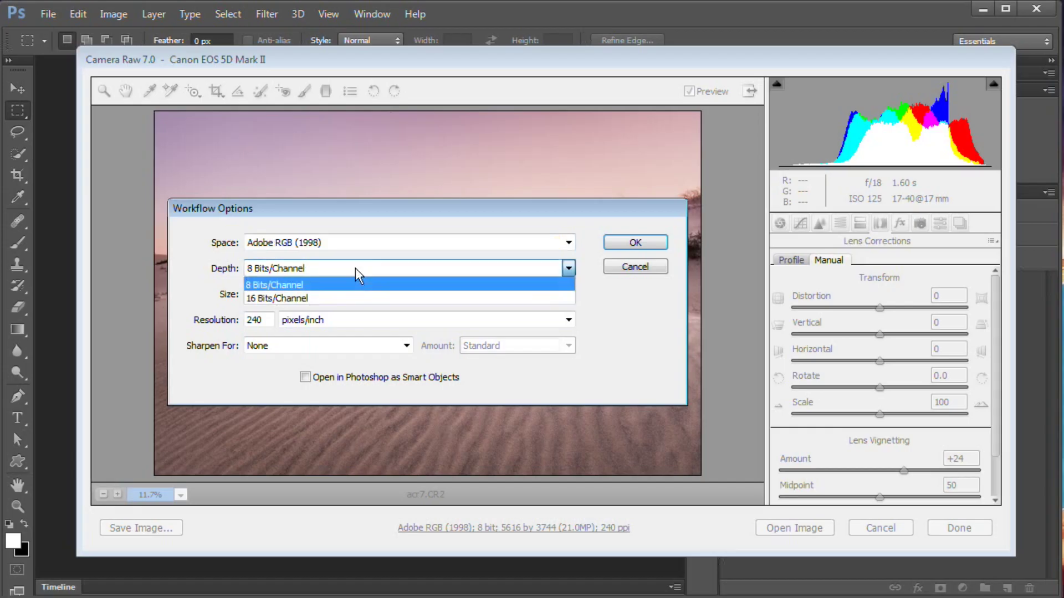
left_click(308, 291)
left_click(311, 298)
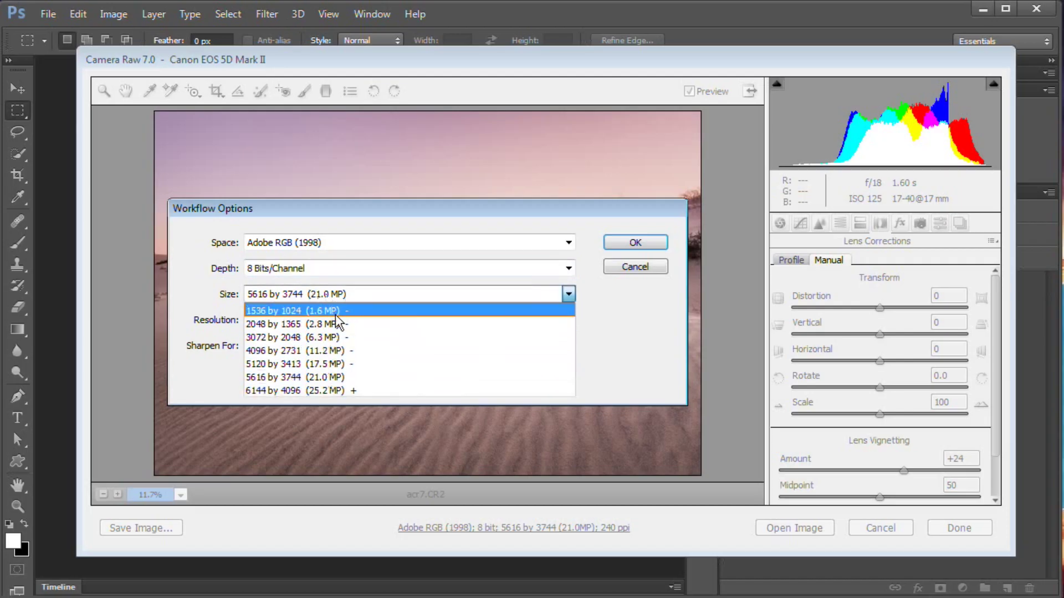
left_click(339, 379)
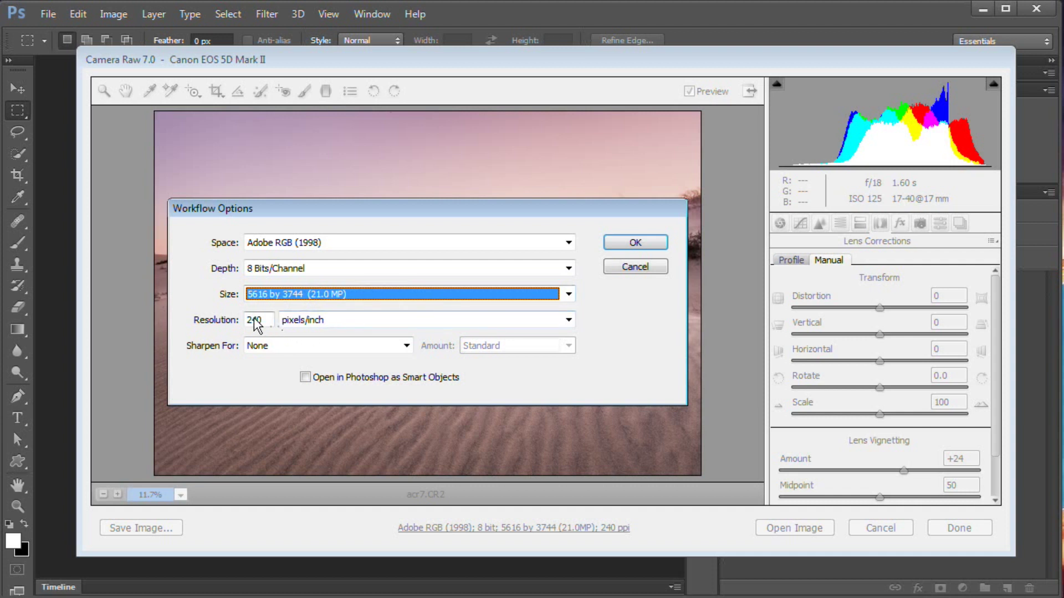
left_click(336, 346)
left_click(334, 349)
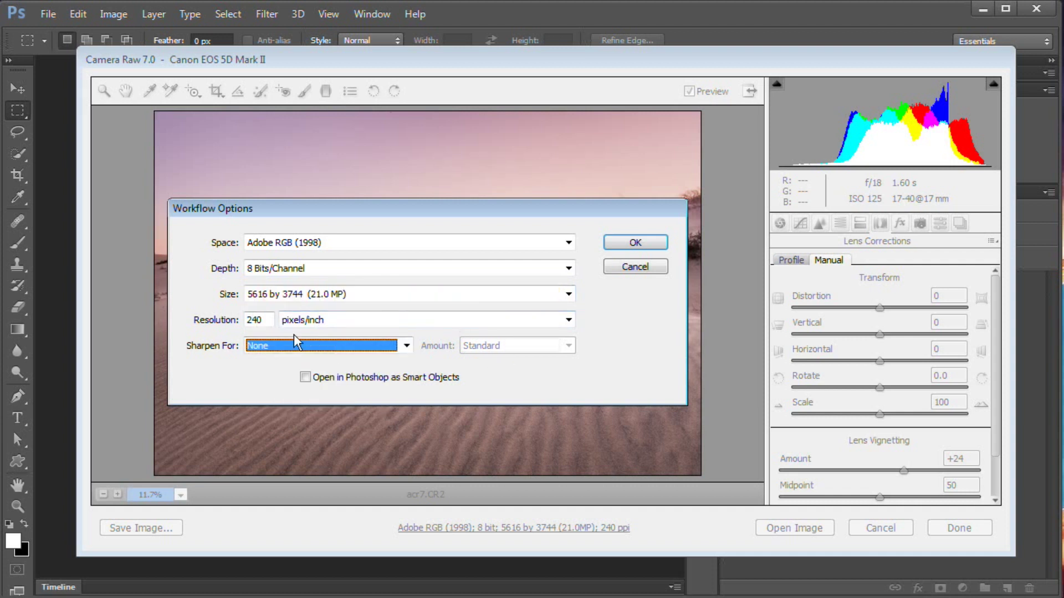
left_click(635, 243)
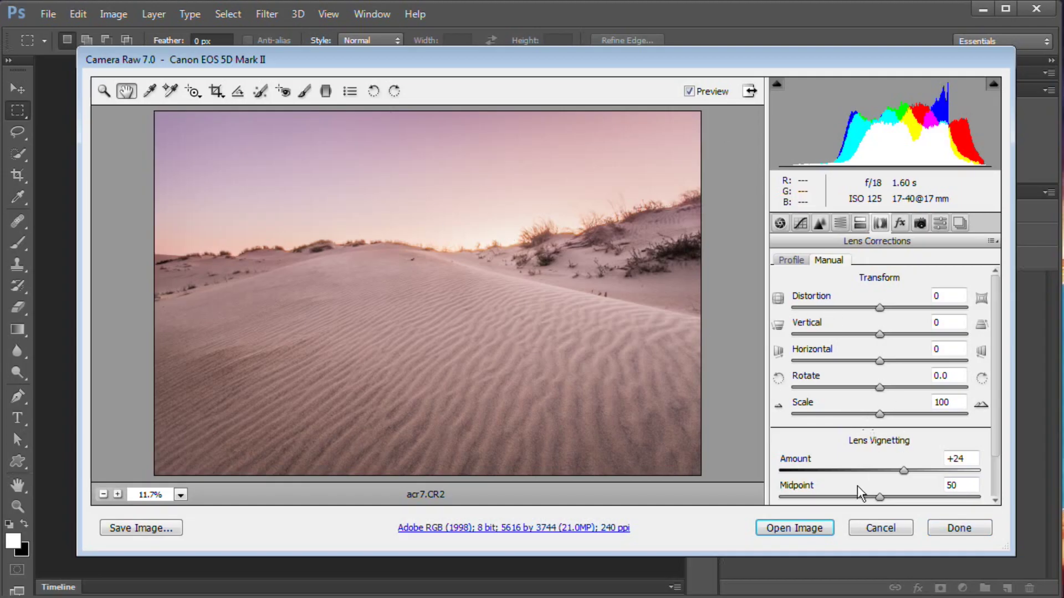
- Check the Shift-held Open Object option, then finish with Done to keep the edits and bring Bridge forward
key("shift")
key("shift")
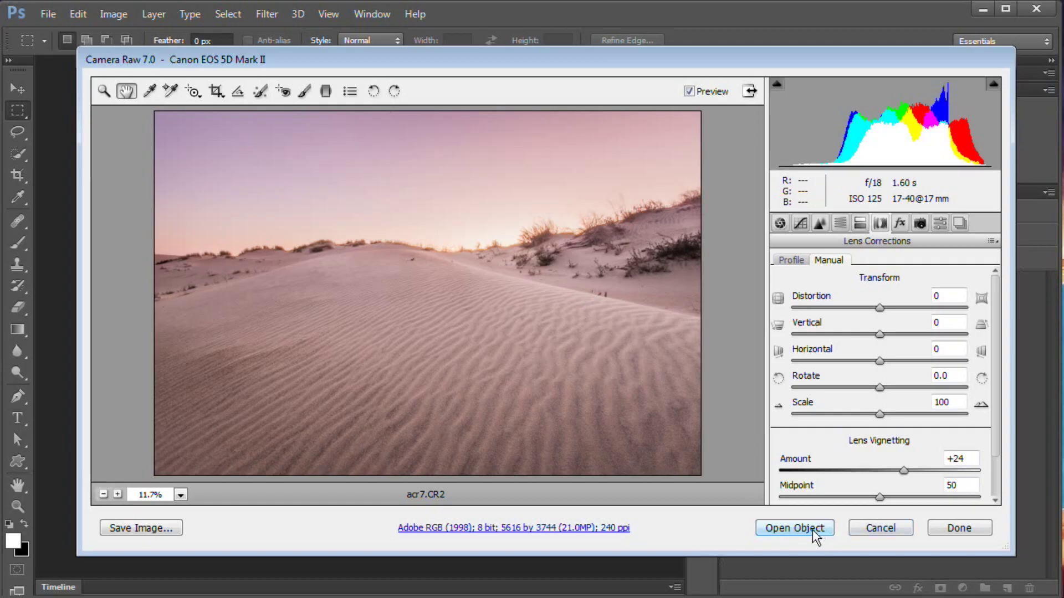
key("shift")
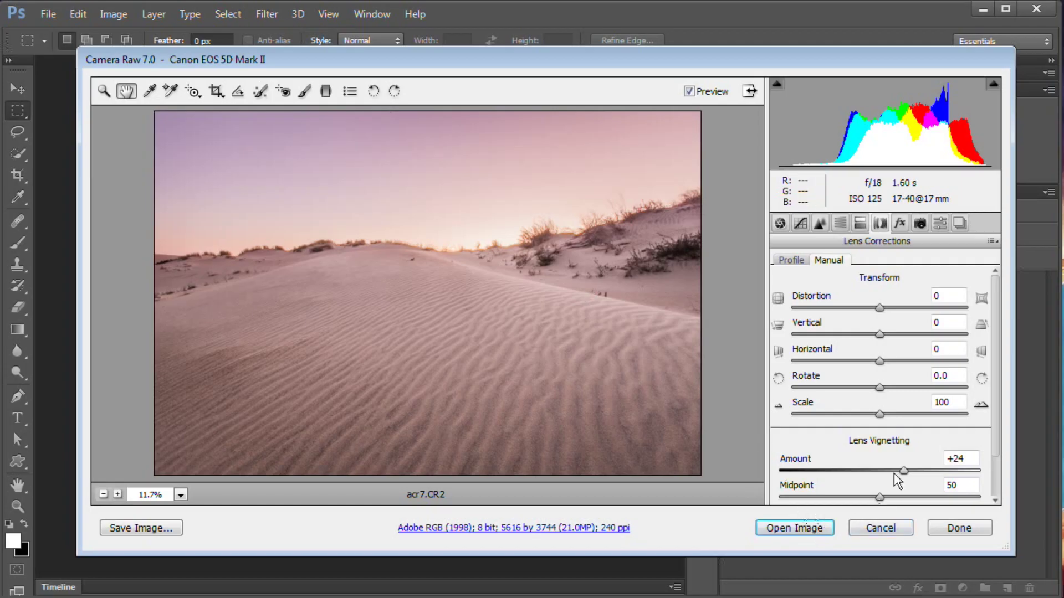
left_click_drag(660, 58, 650, 64)
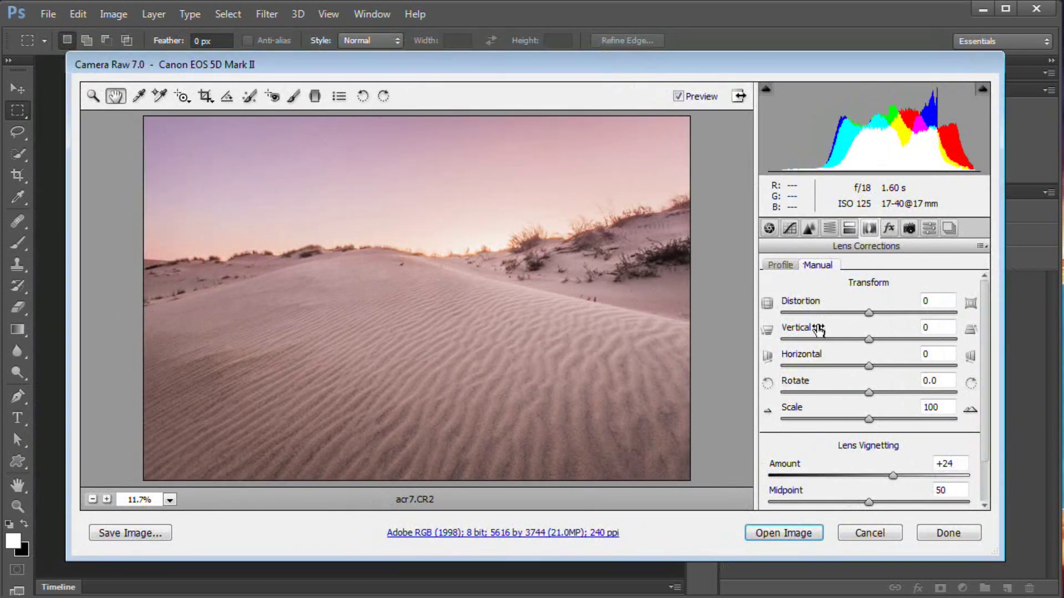
left_click(950, 534)
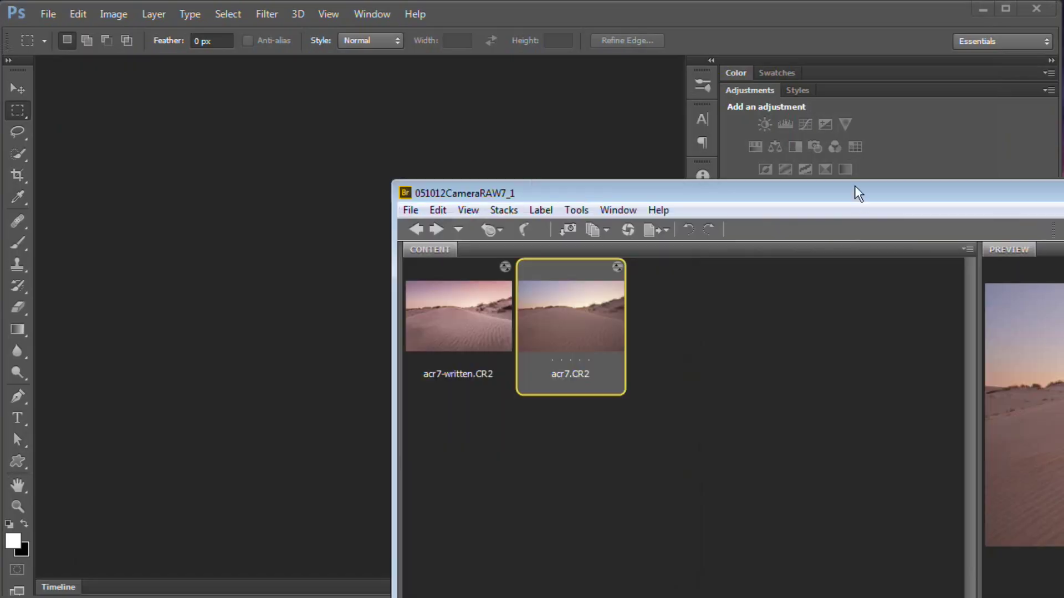
left_click_drag(855, 193, 507, 39)
- Compare previews of acr7-written.CR2 and acr7.CR2, ending on the edited acr7.CR2
left_click(383, 327)
left_click(237, 195)
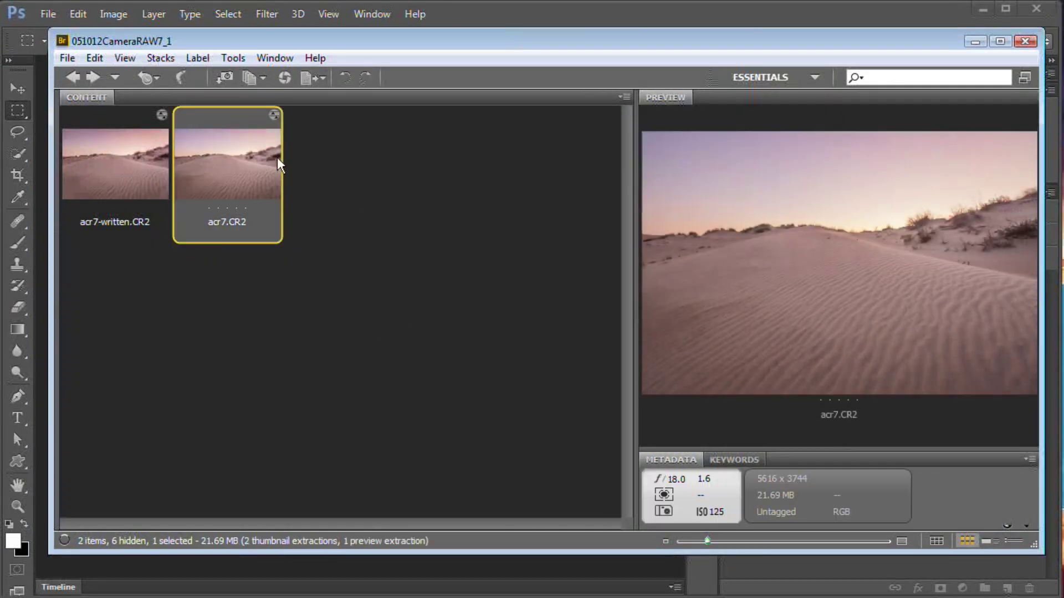
left_click(159, 185)
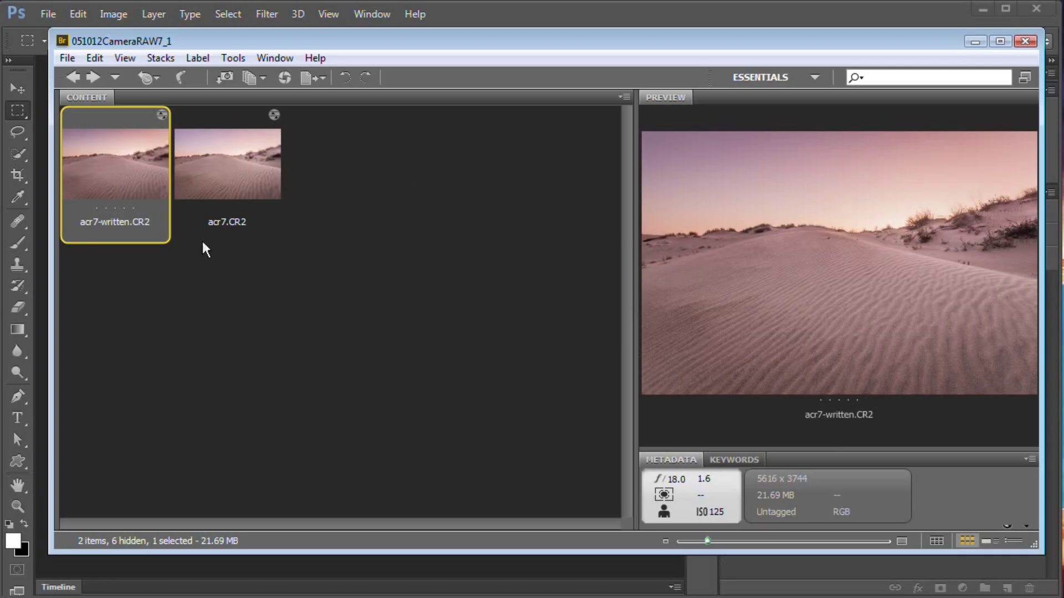
left_click(238, 171)
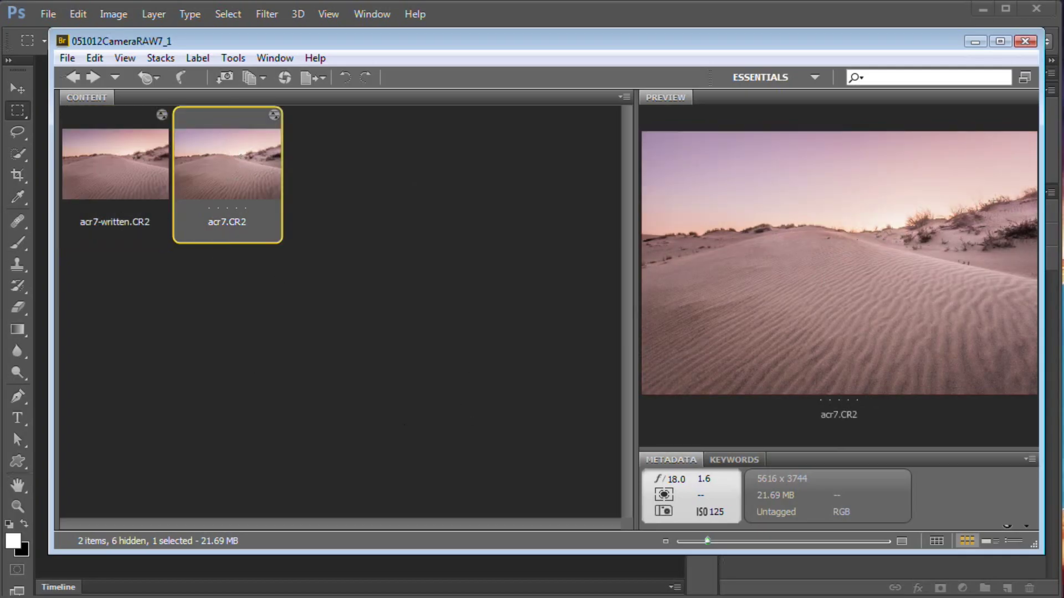
- Open a second Bridge window on CS6-Stuff and open acr7-3.dng in Camera Raw
key("ctrl+n")
left_click_drag(544, 68, 552, 45)
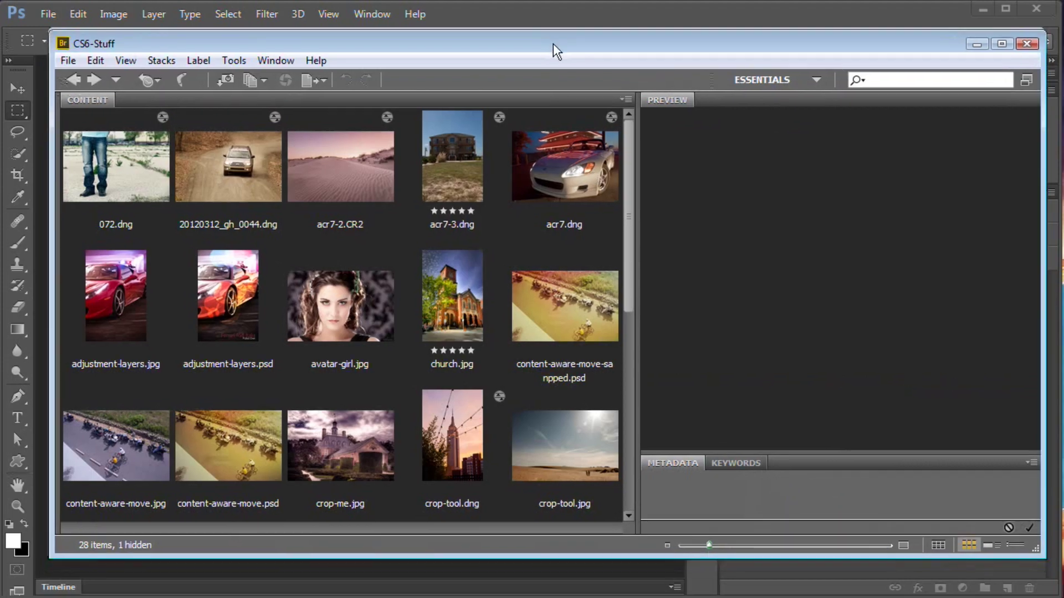
left_click(473, 163)
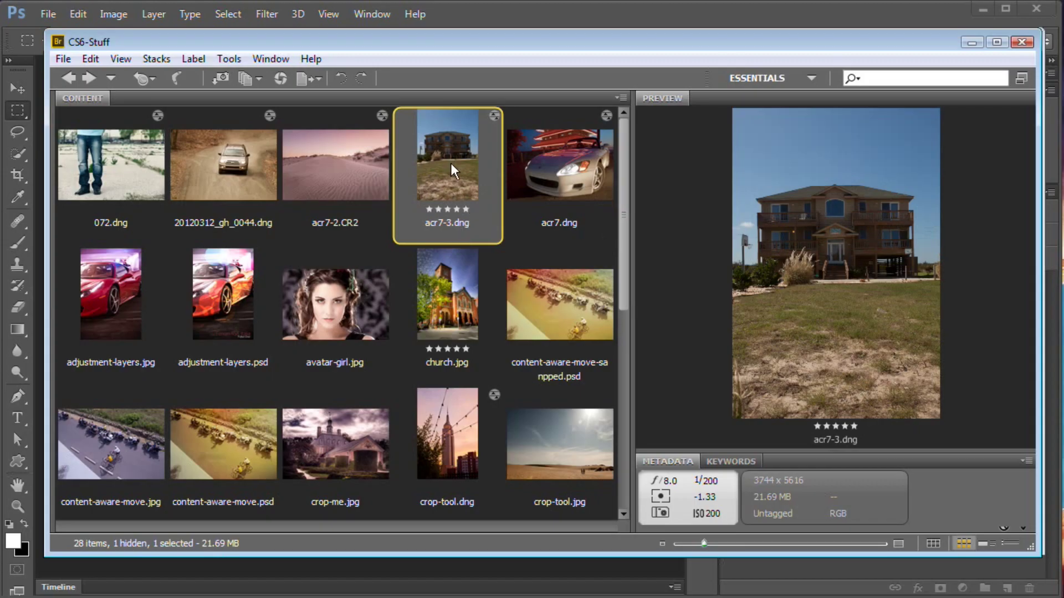
right_click(440, 150)
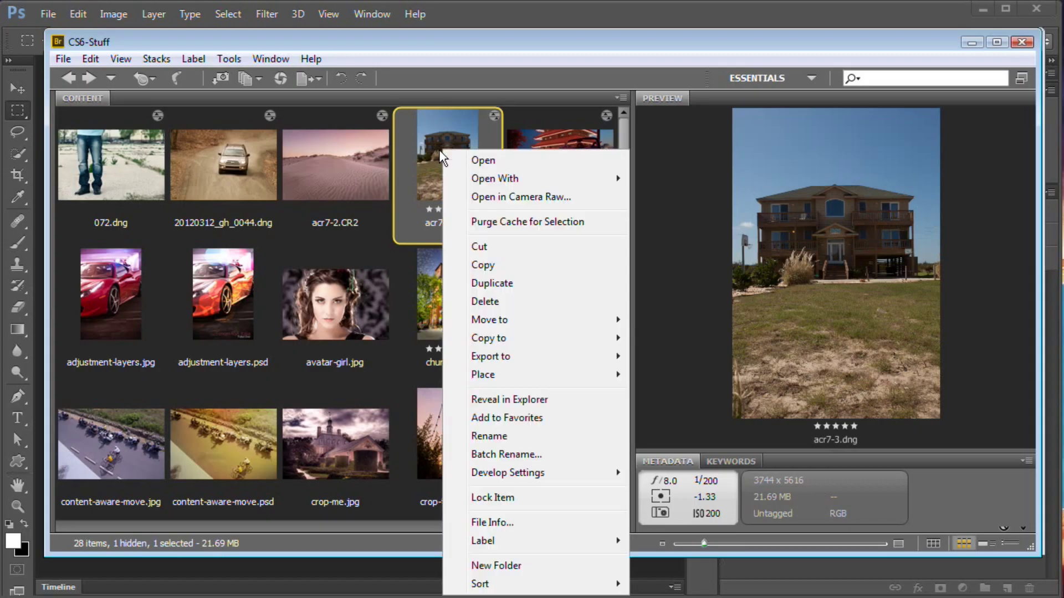
left_click(485, 197)
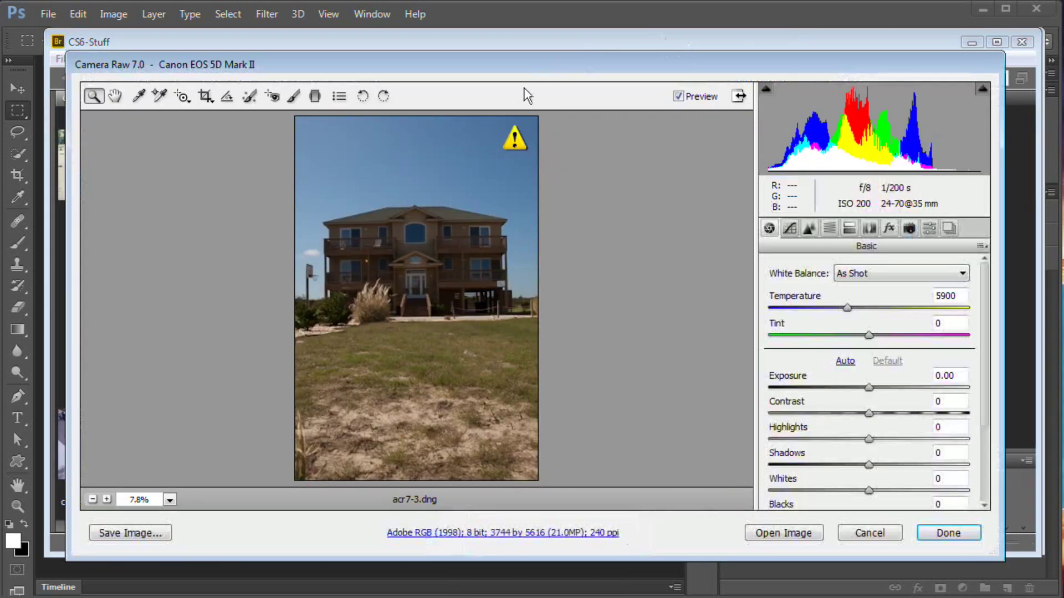
- Look through acr7-3.dng's Basic settings, then cancel Camera Raw leaving the file unchanged
left_click_drag(587, 66, 590, 55)
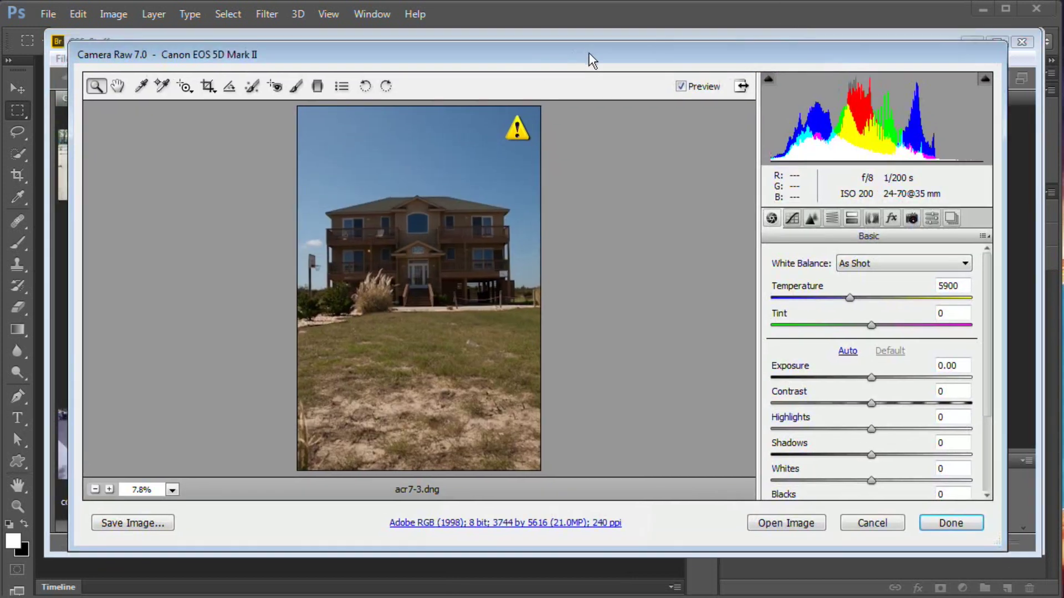
left_click_drag(986, 291, 988, 330)
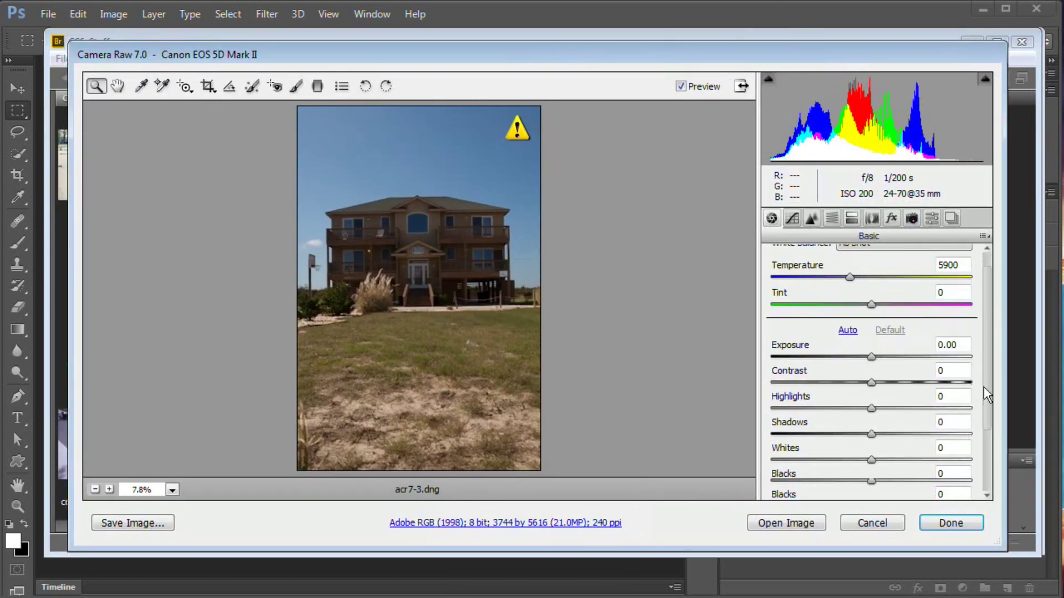
left_click_drag(983, 387, 989, 409)
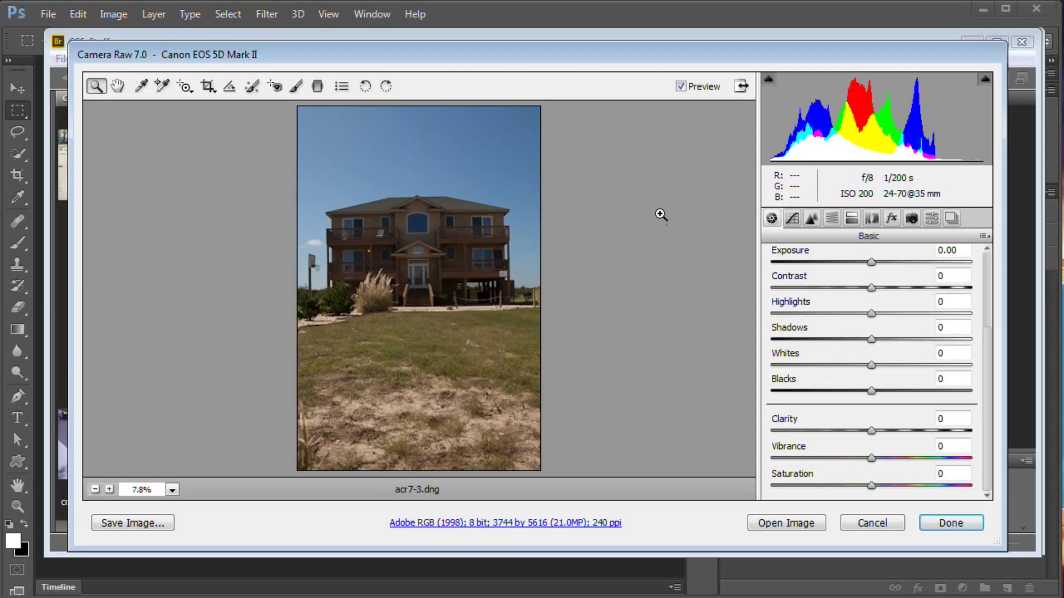
left_click_drag(706, 57, 721, 60)
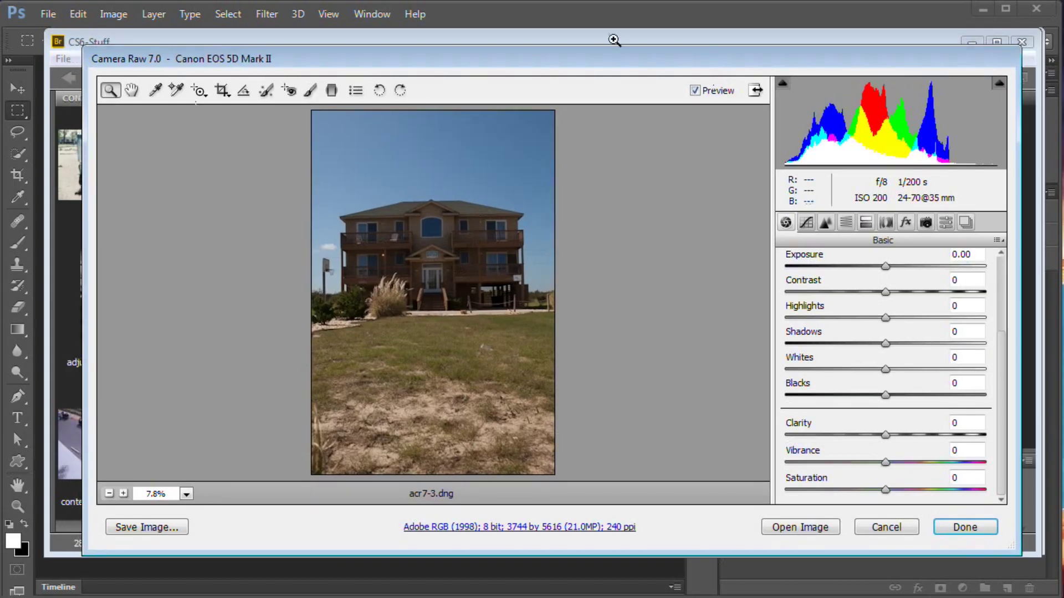
left_click_drag(609, 55, 599, 53)
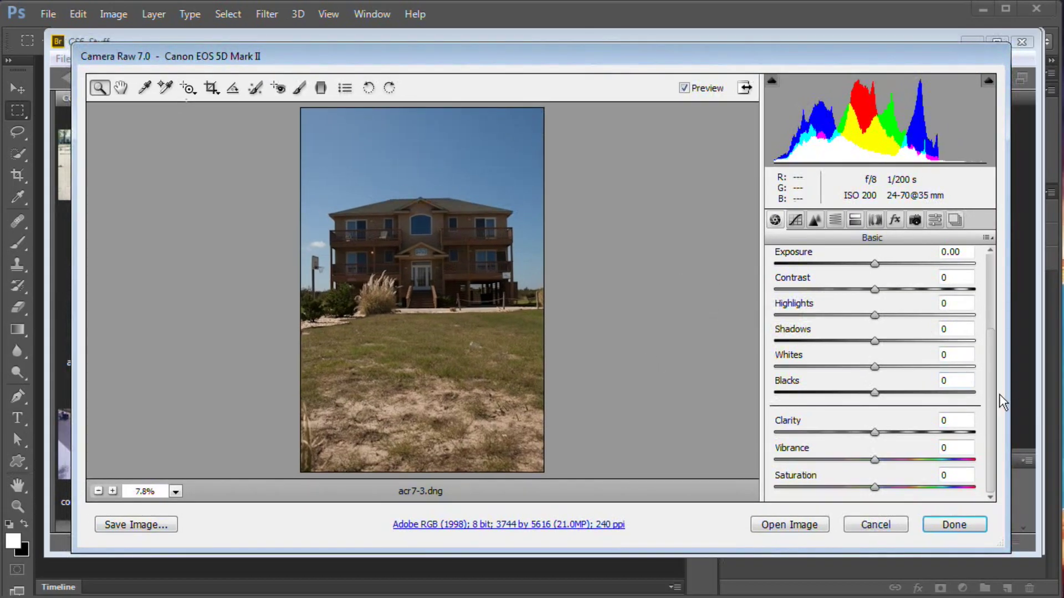
mouse_move(992, 394)
left_mouse_down()
mouse_move(994, 295)
mouse_move(989, 420)
mouse_move(995, 285)
mouse_move(986, 403)
left_mouse_up()
mouse_move(990, 361)
left_mouse_down()
mouse_move(940, 304)
mouse_move(992, 363)
left_mouse_up()
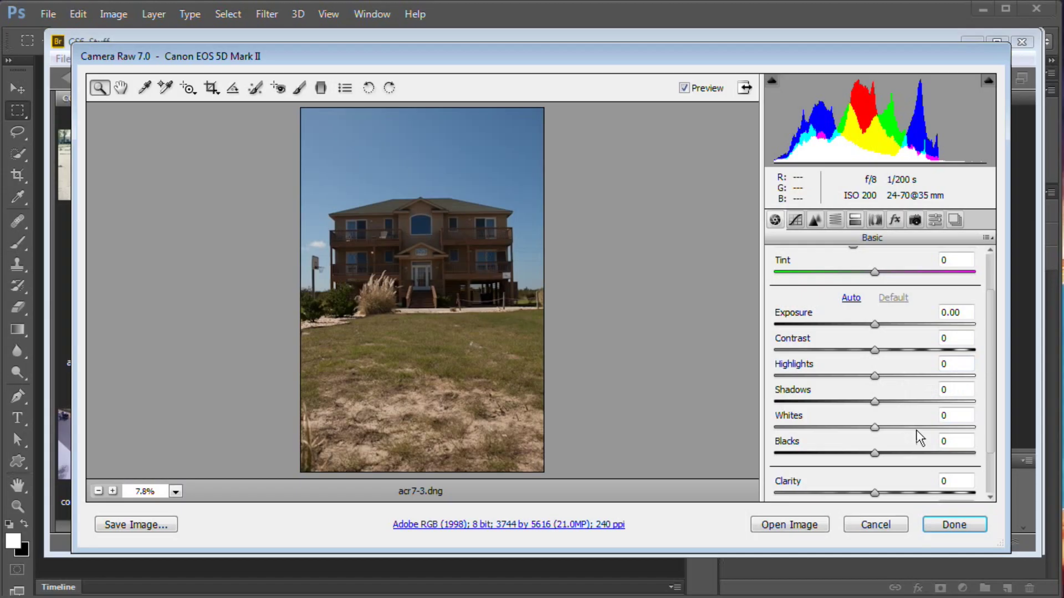
left_click(874, 524)
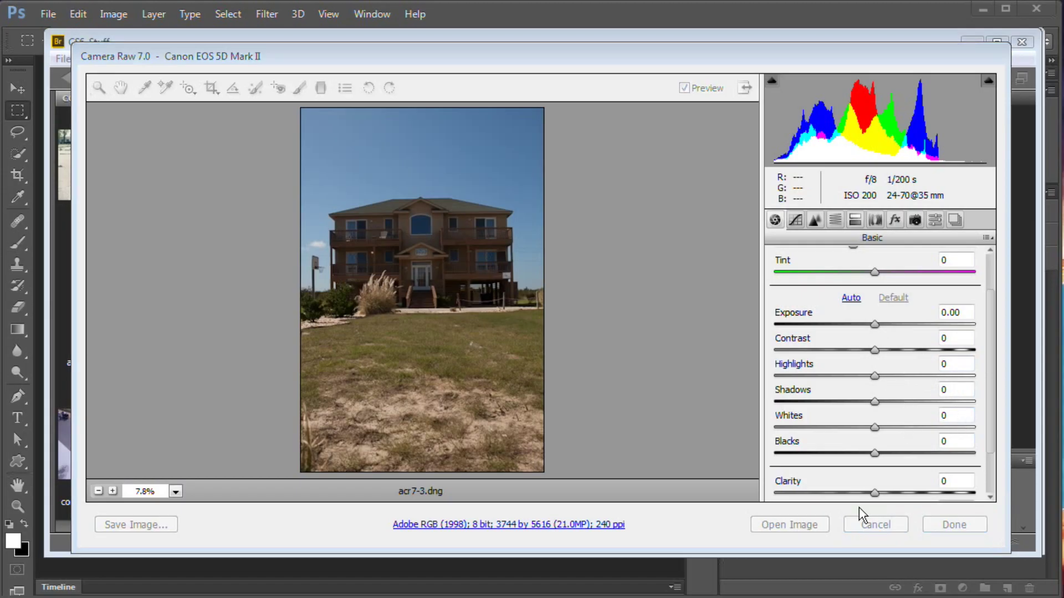
left_click(547, 170)
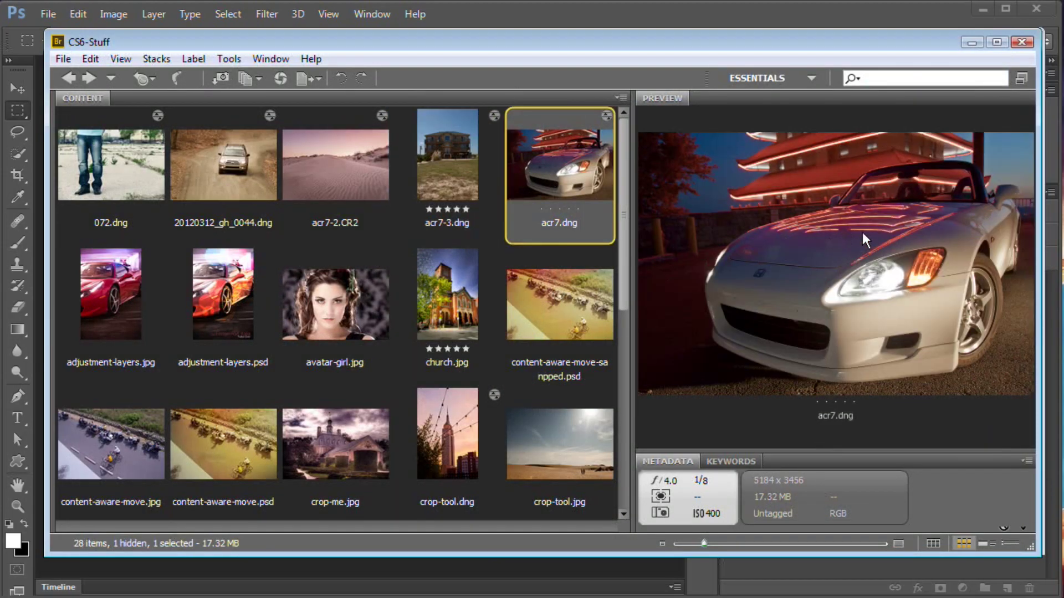
right_click(547, 155)
left_click(601, 203)
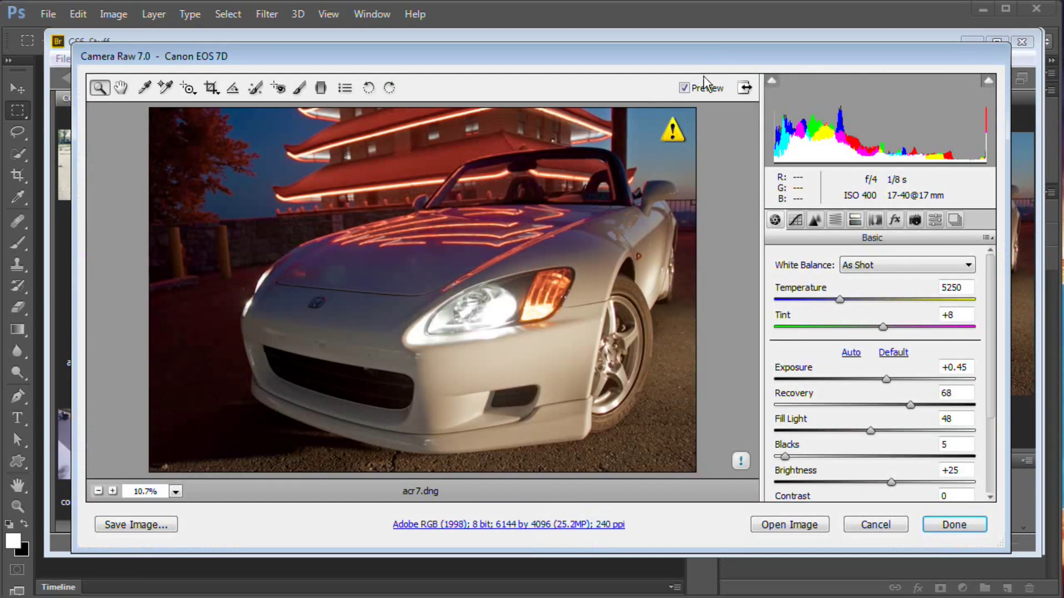
scroll(907, 328, "down", 3)
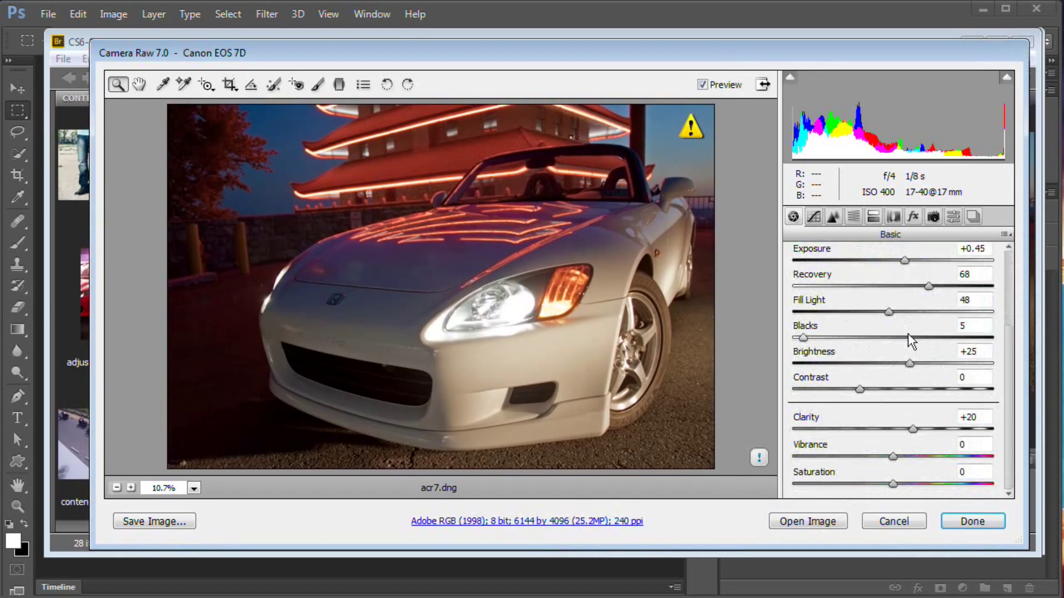
scroll(915, 321, "up", 1)
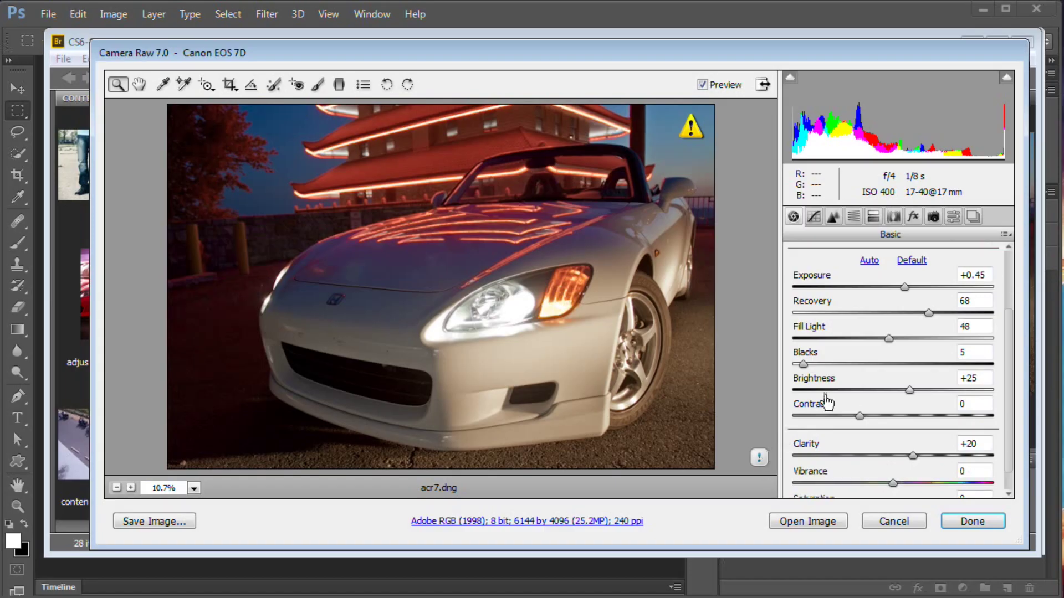
left_click_drag(729, 57, 726, 53)
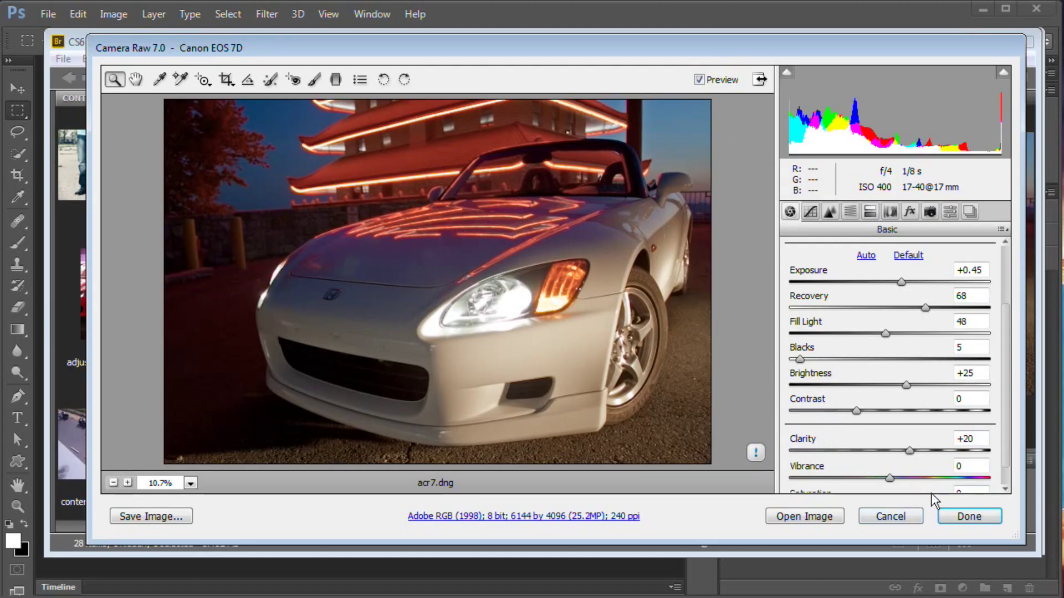
left_click(906, 517)
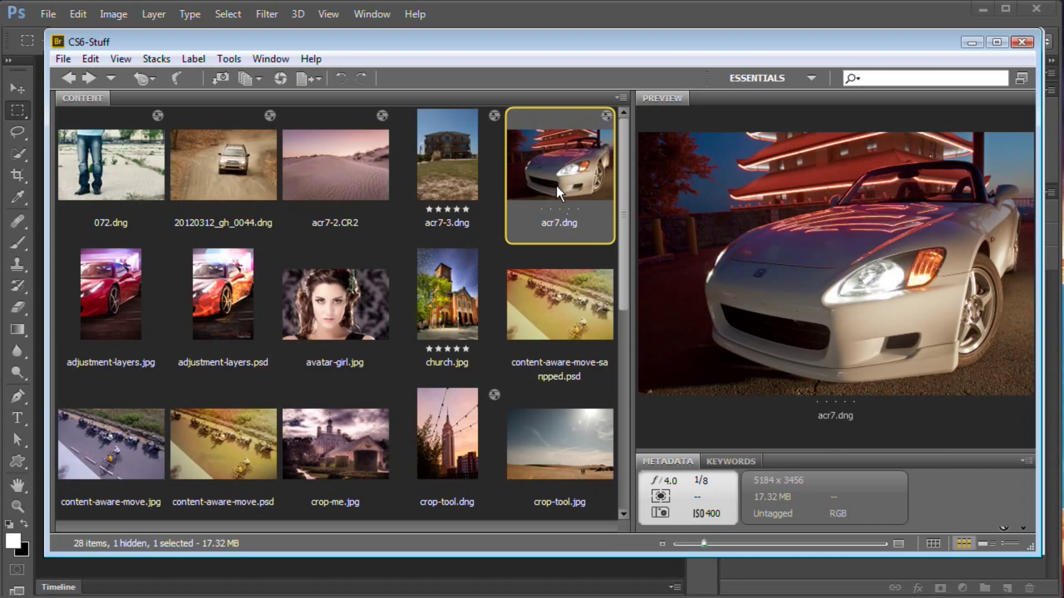
- Narrow the selection to acr7-3.dng alone and open it in Camera Raw
left_click(346, 166, "shift")
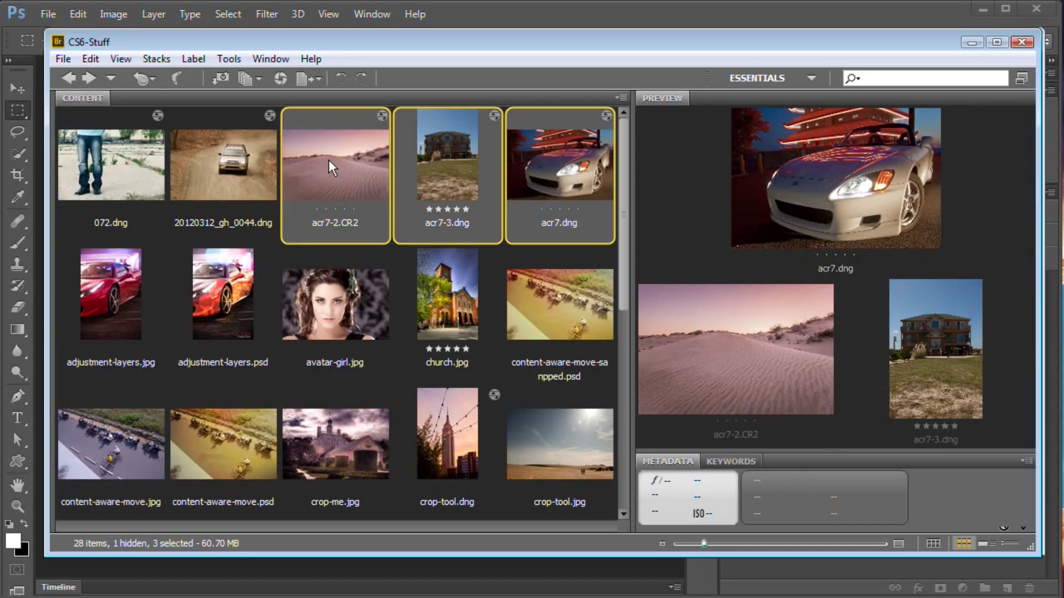
right_click(362, 170)
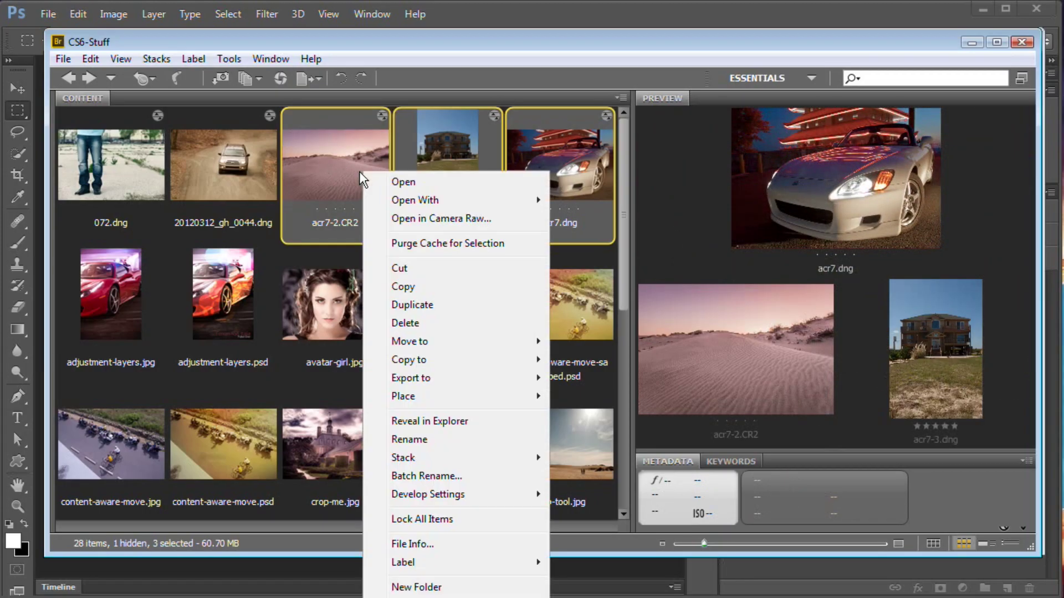
left_click(447, 122)
left_click(448, 128)
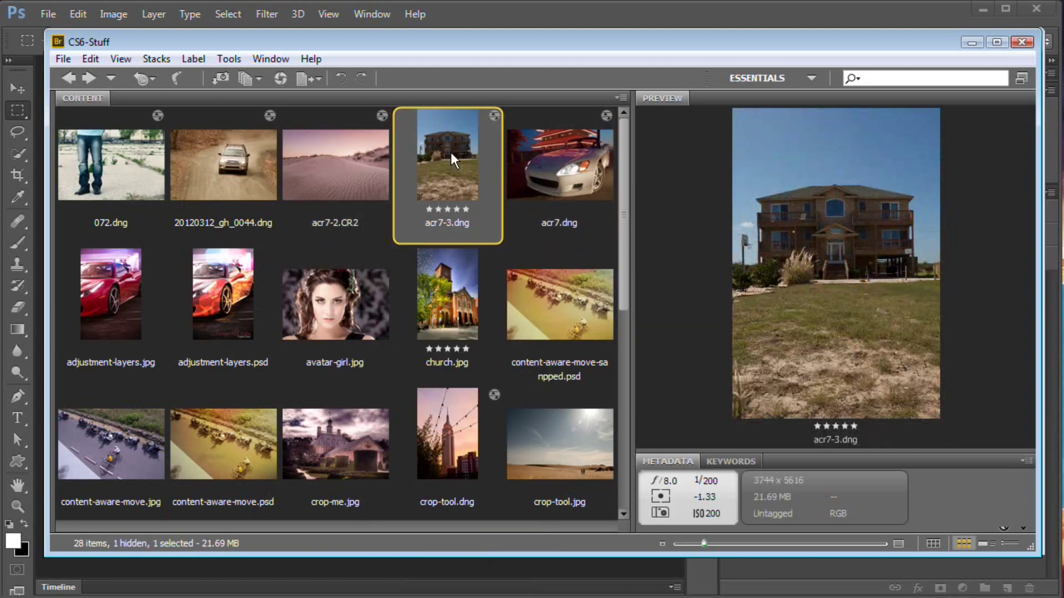
double_click(450, 152)
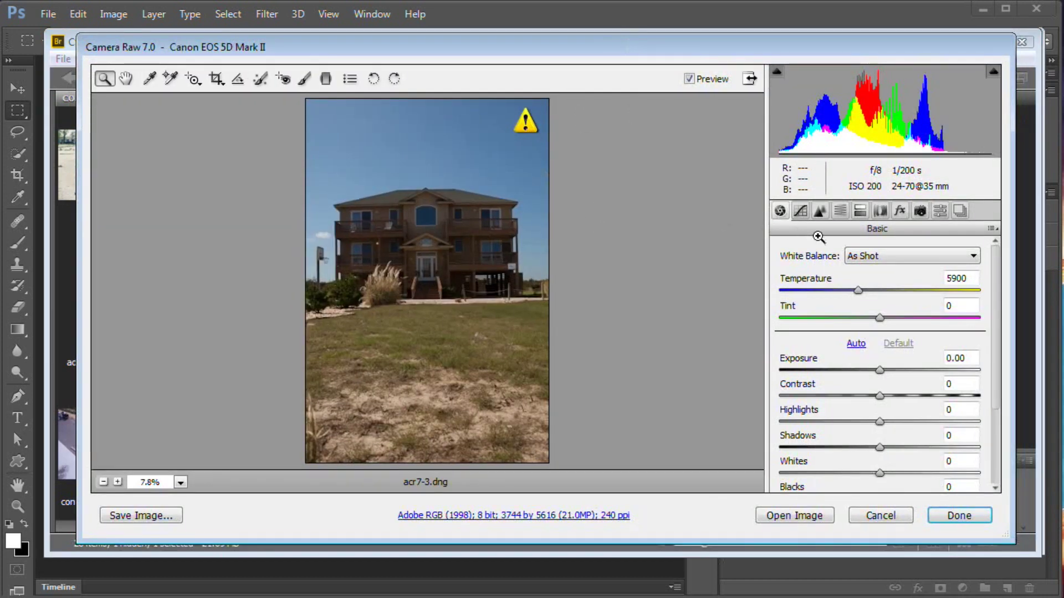
- Delete the old ACR7 preset from the Presets list
left_click(939, 210)
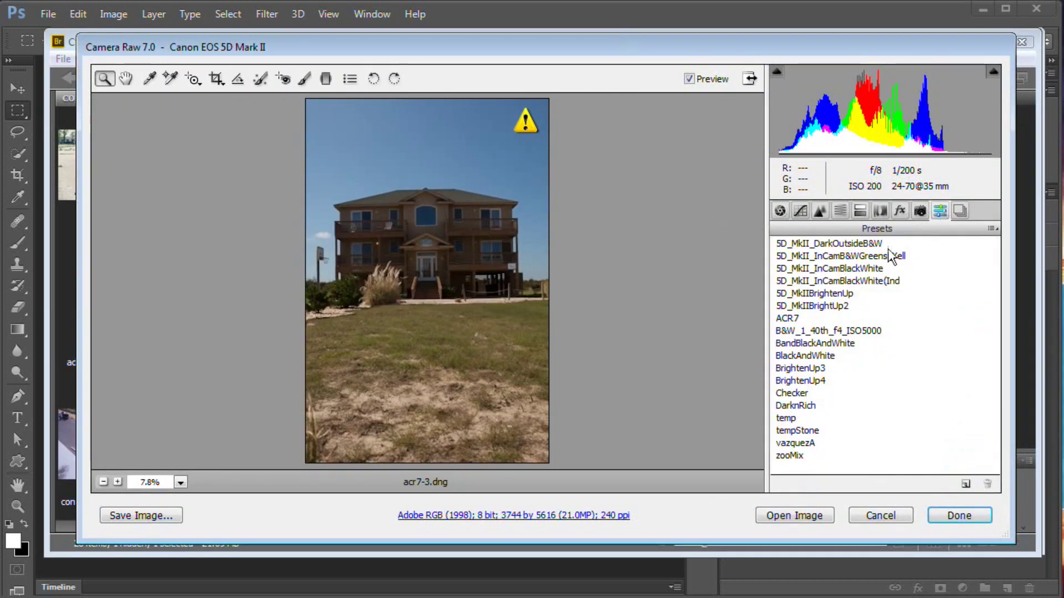
left_click(788, 319)
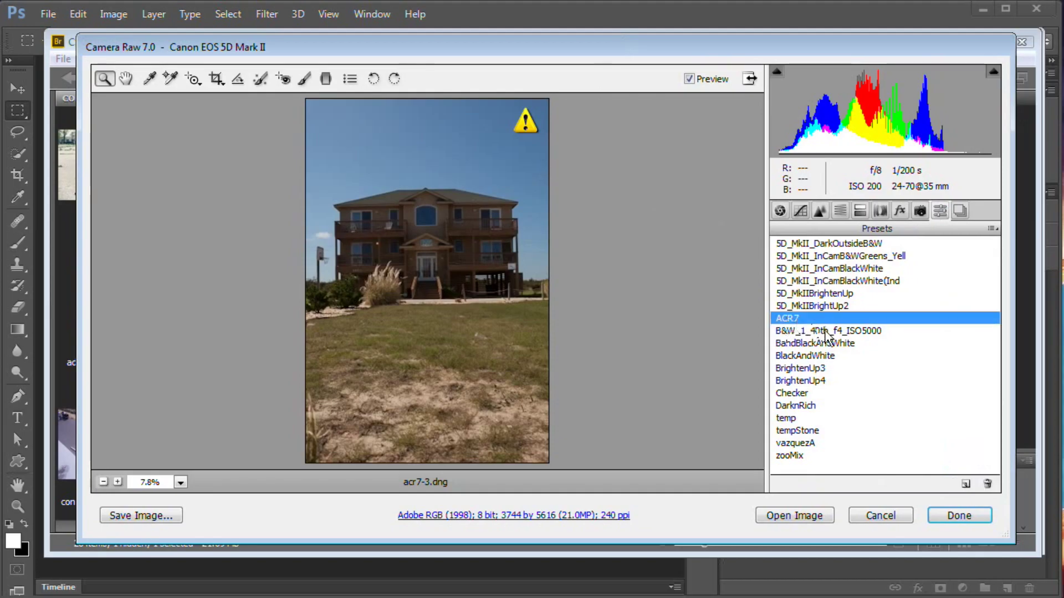
left_click(987, 483)
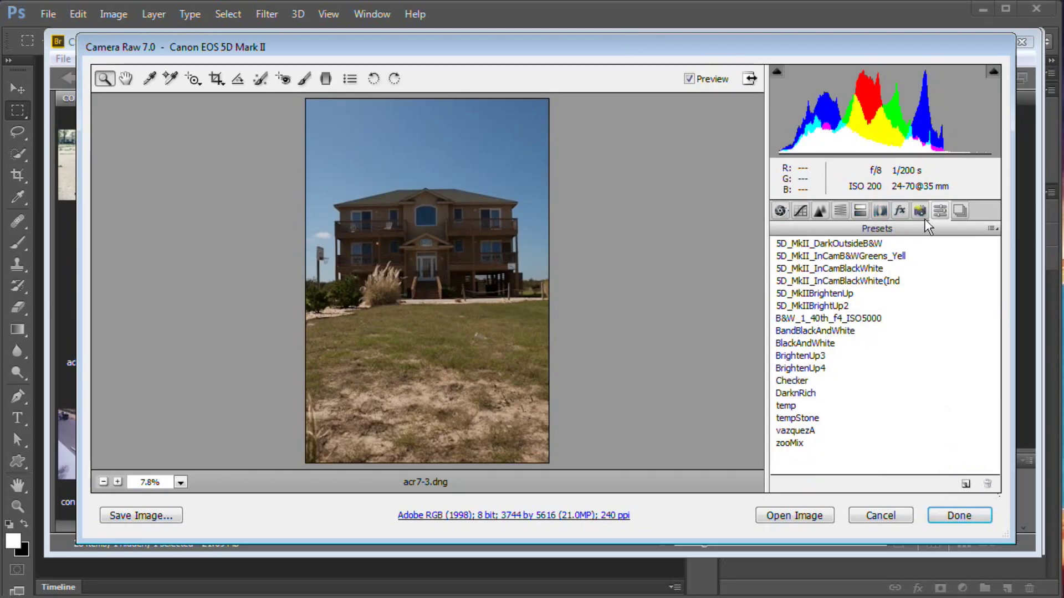
left_click(781, 212)
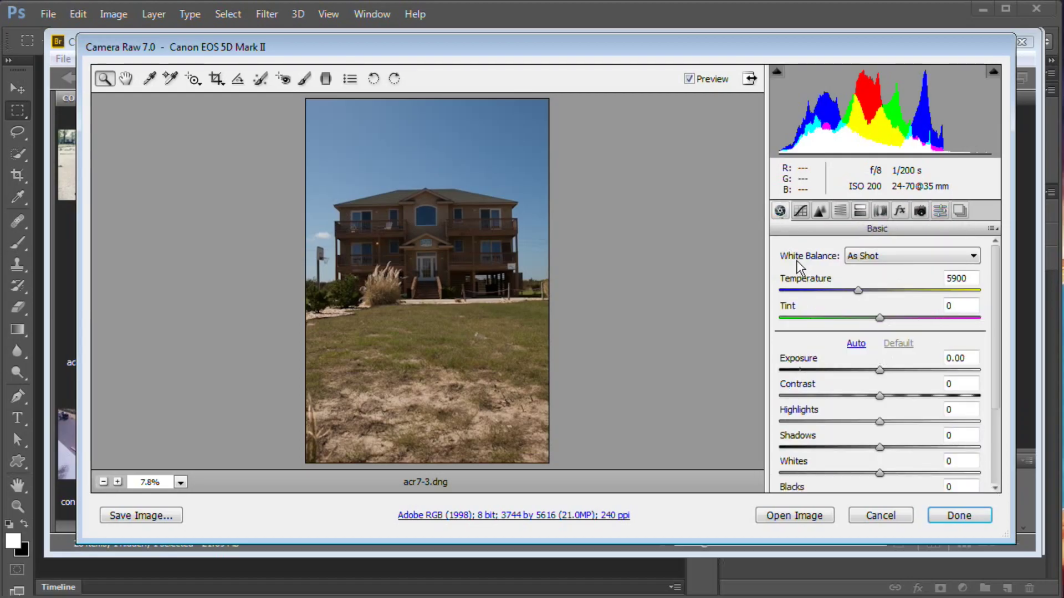
left_click(940, 212)
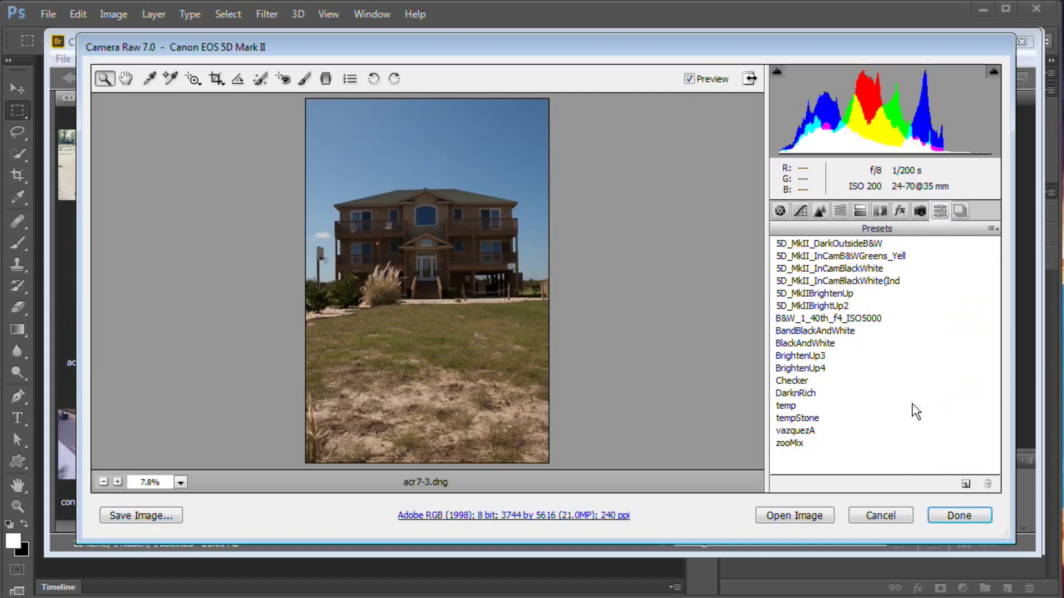
- Save a new preset named ACR7 limited to the Process Version subset
left_click(966, 483)
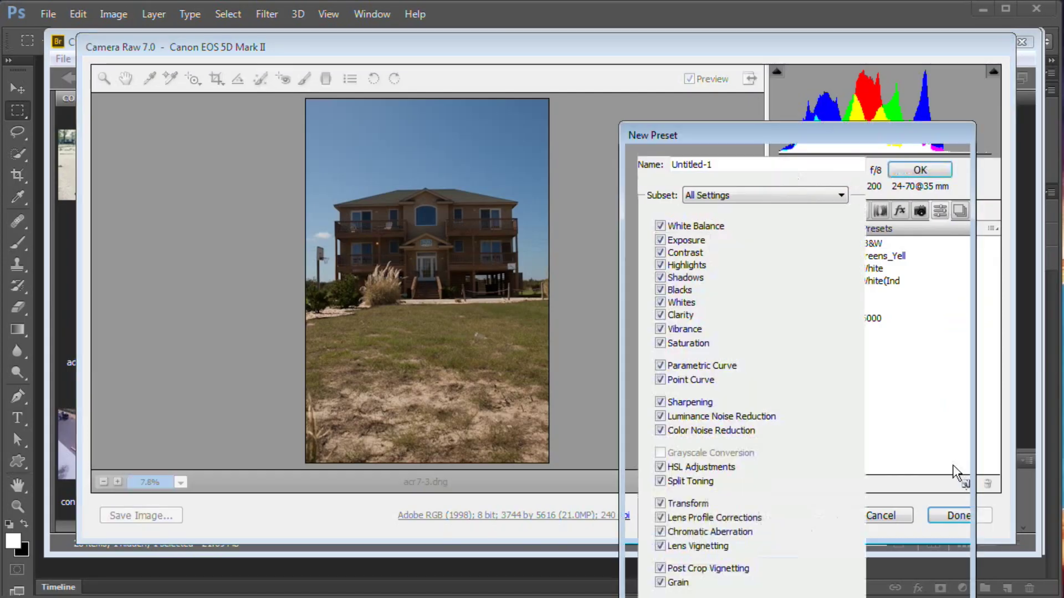
left_click_drag(769, 126, 530, 4)
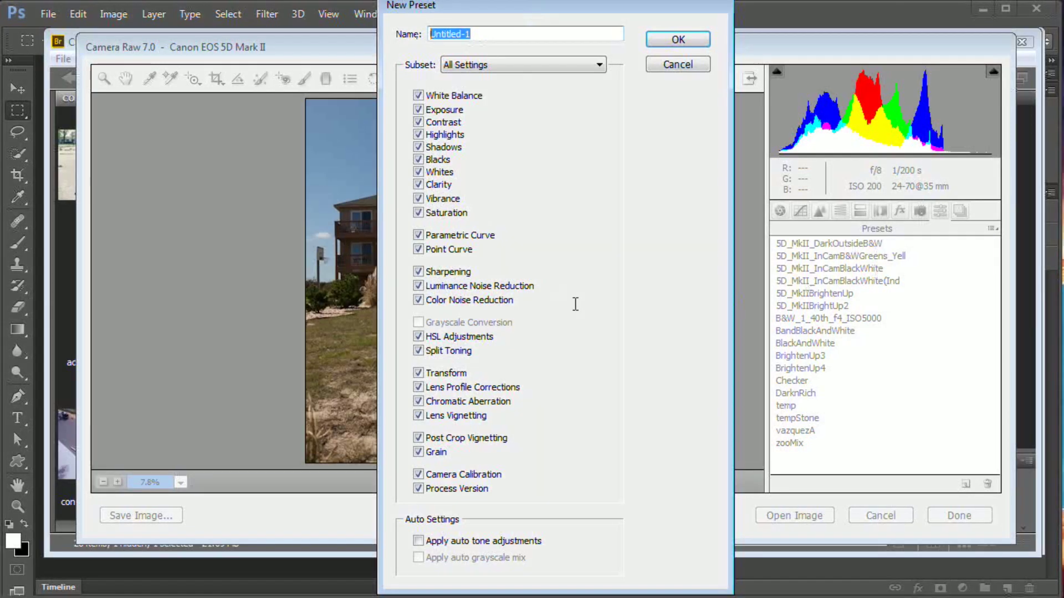
type("ACR7")
left_click(482, 65)
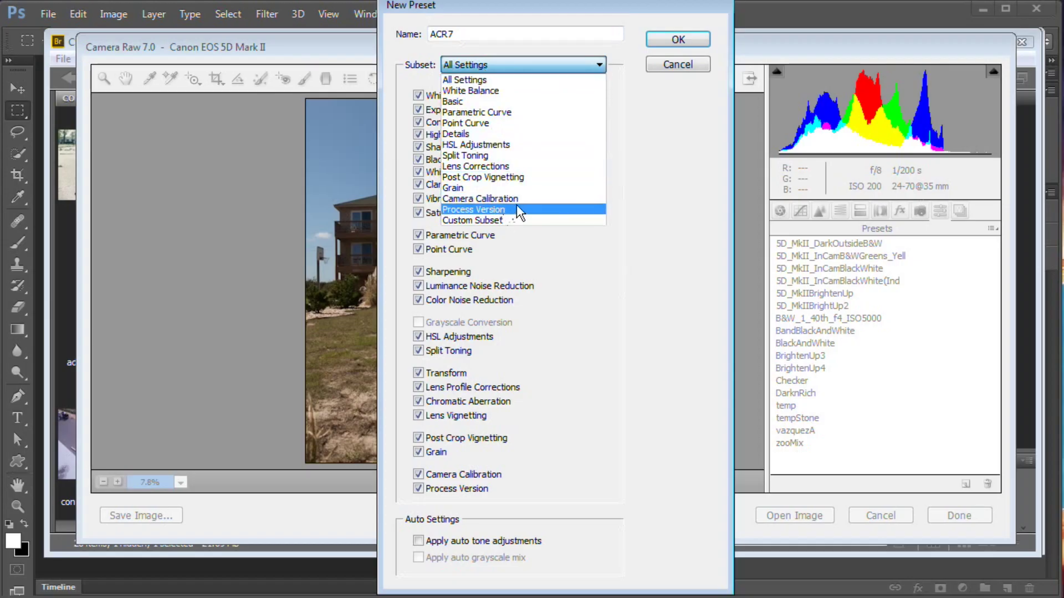
left_click(496, 210)
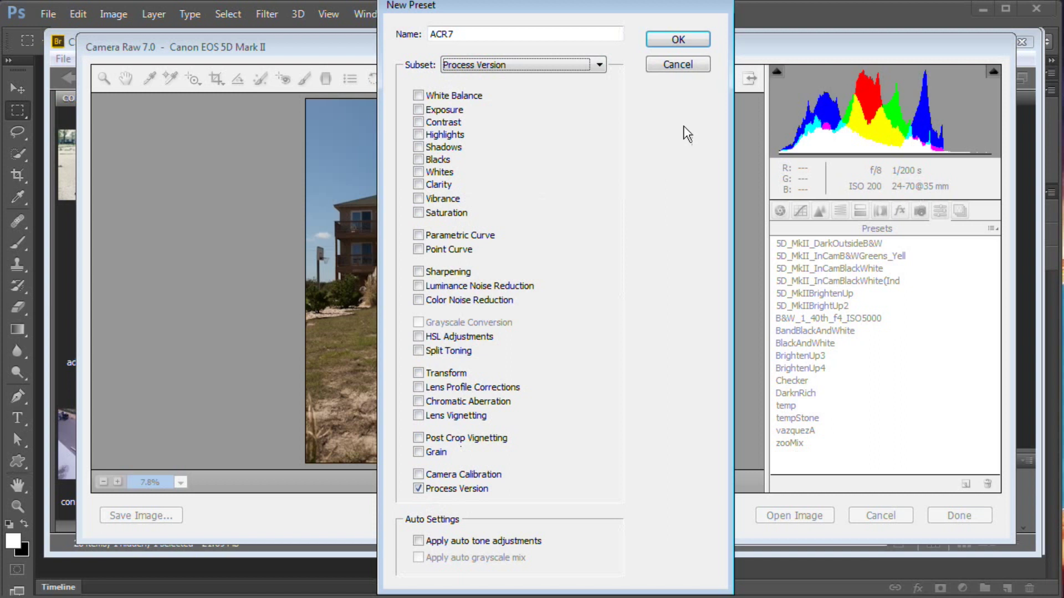
left_click(692, 43)
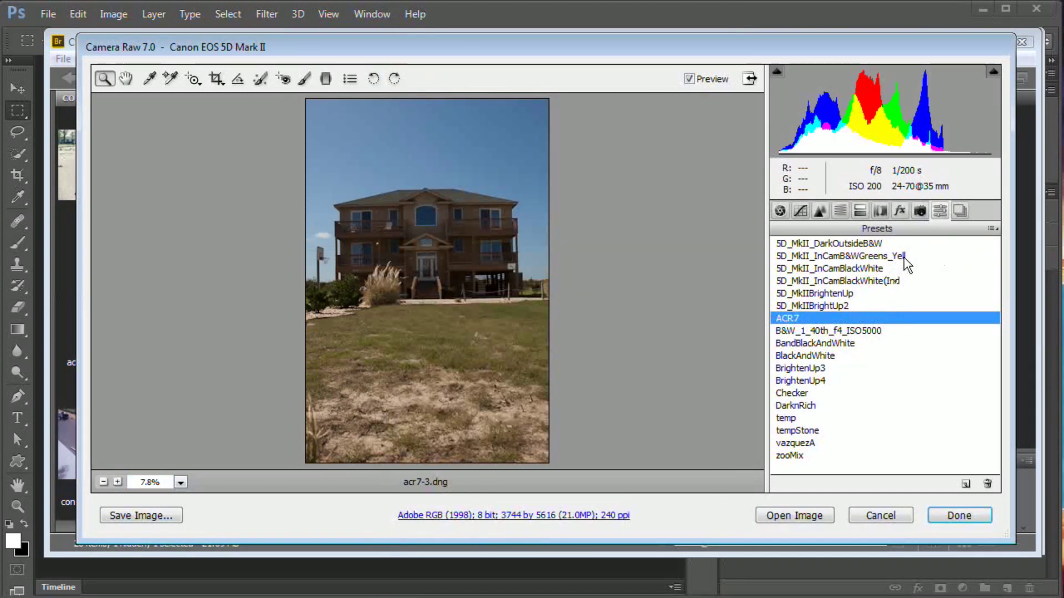
- Confirm Camera Calibration uses Process 2012 (Current), then close Camera Raw with Done
left_click(919, 211)
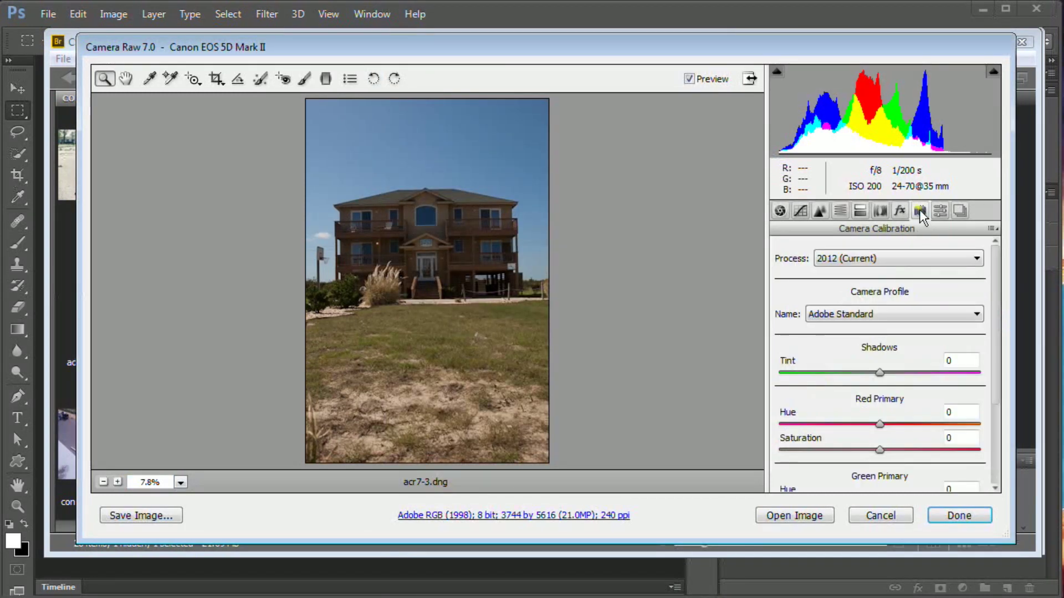
left_click(842, 258)
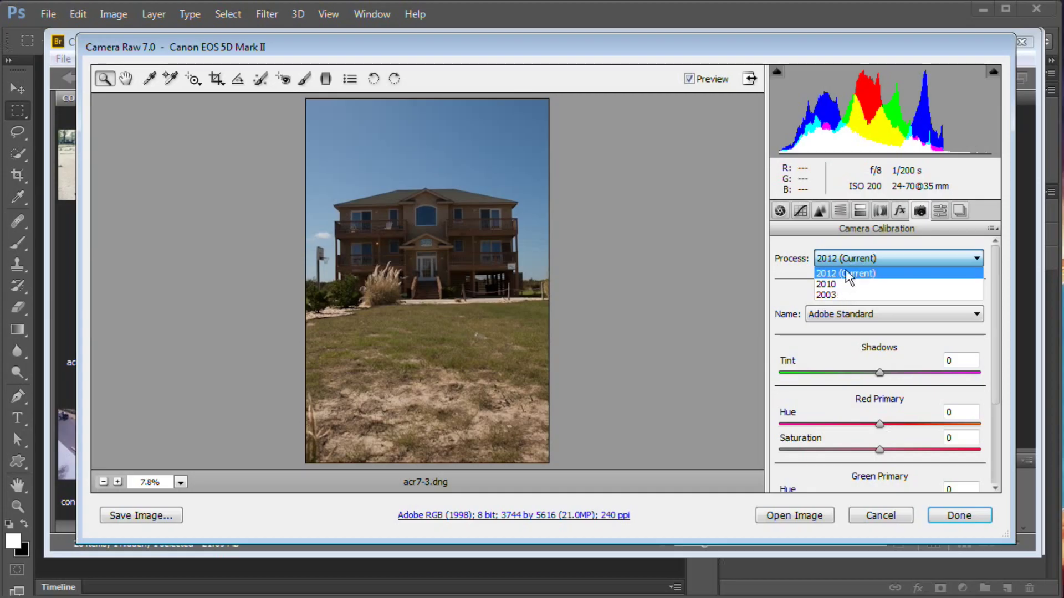
left_click(843, 273)
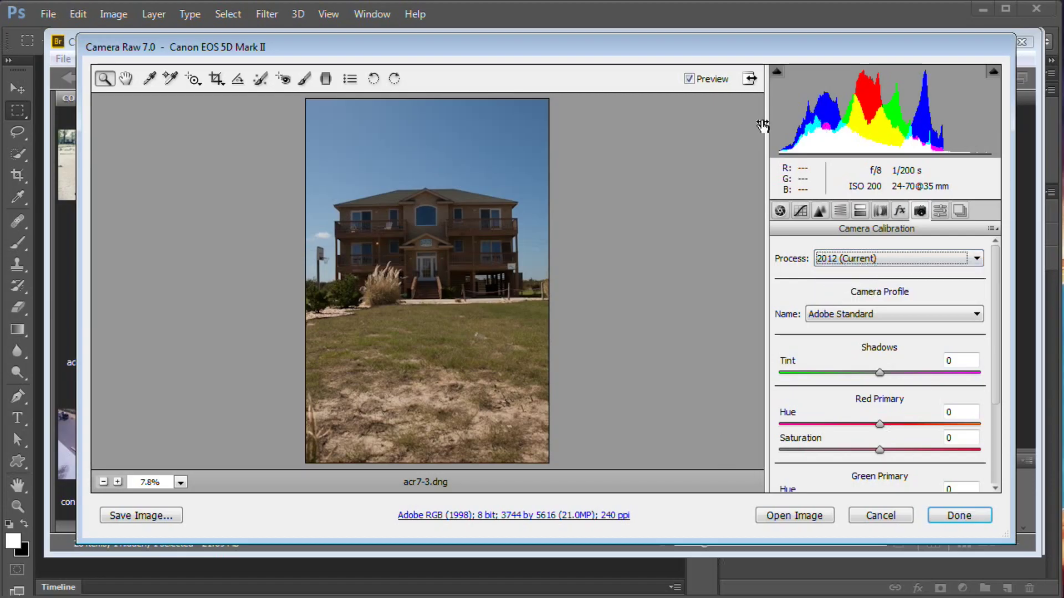
left_click(960, 516)
- Select the acr7.dng car photo and move the Bridge window up and left
left_click(611, 173)
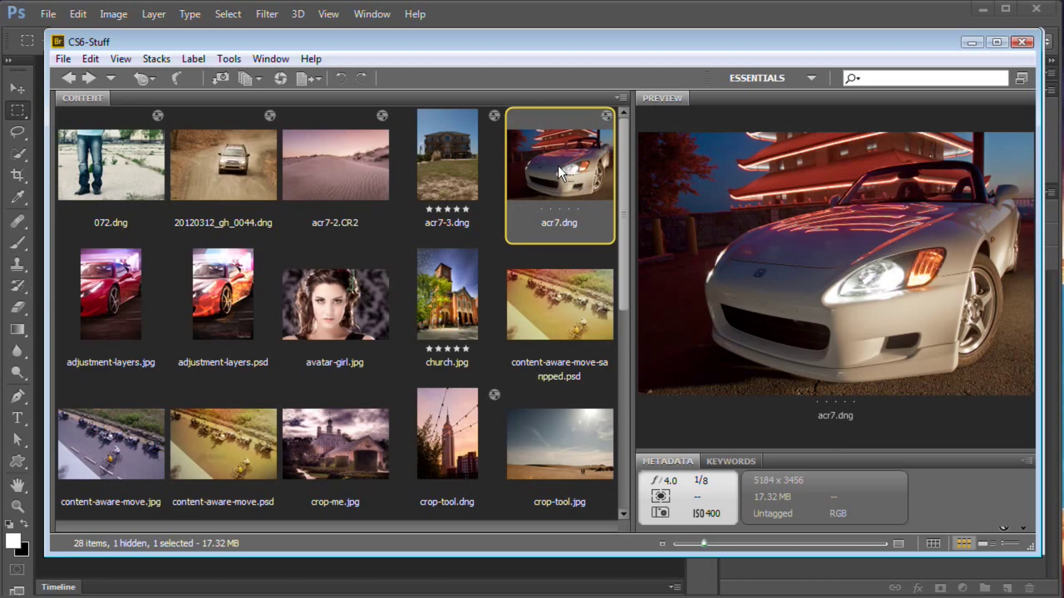
right_click(536, 150)
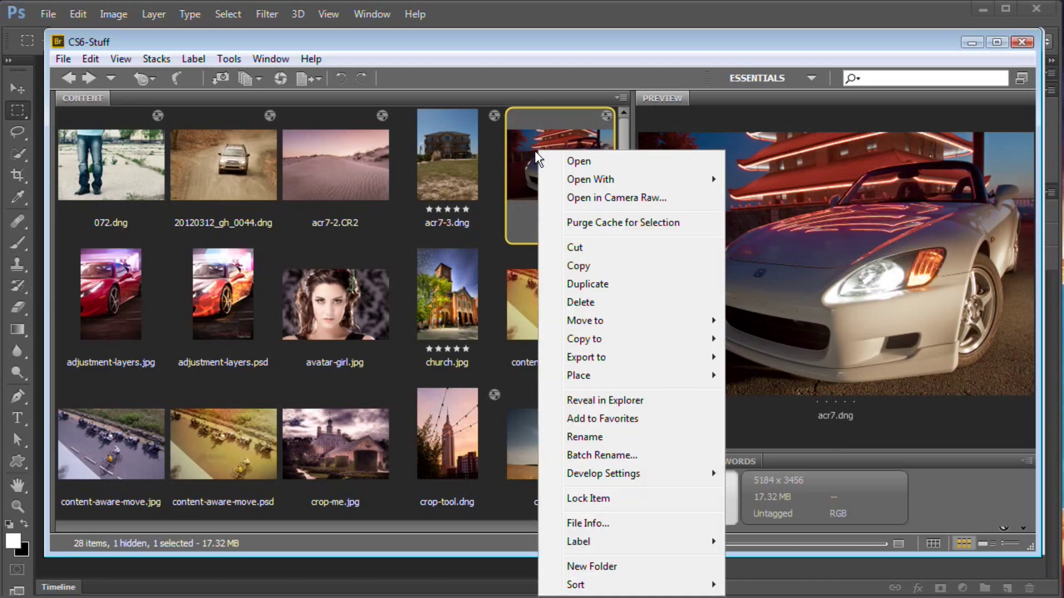
key("Escape")
left_click_drag(504, 41, 470, 0)
right_click(520, 115)
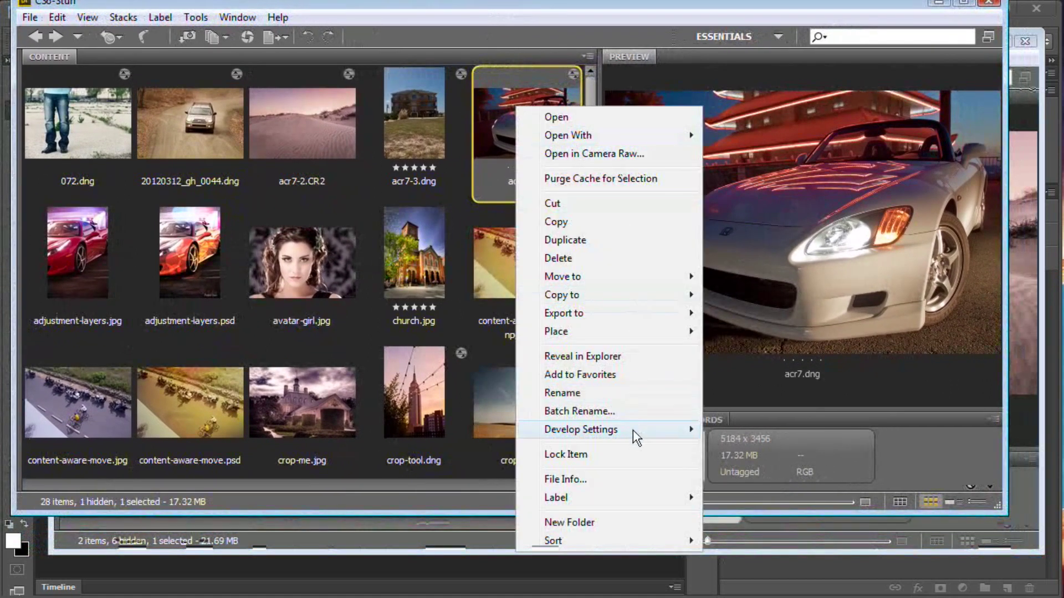
mouse_move(632, 430)
left_click(563, 5)
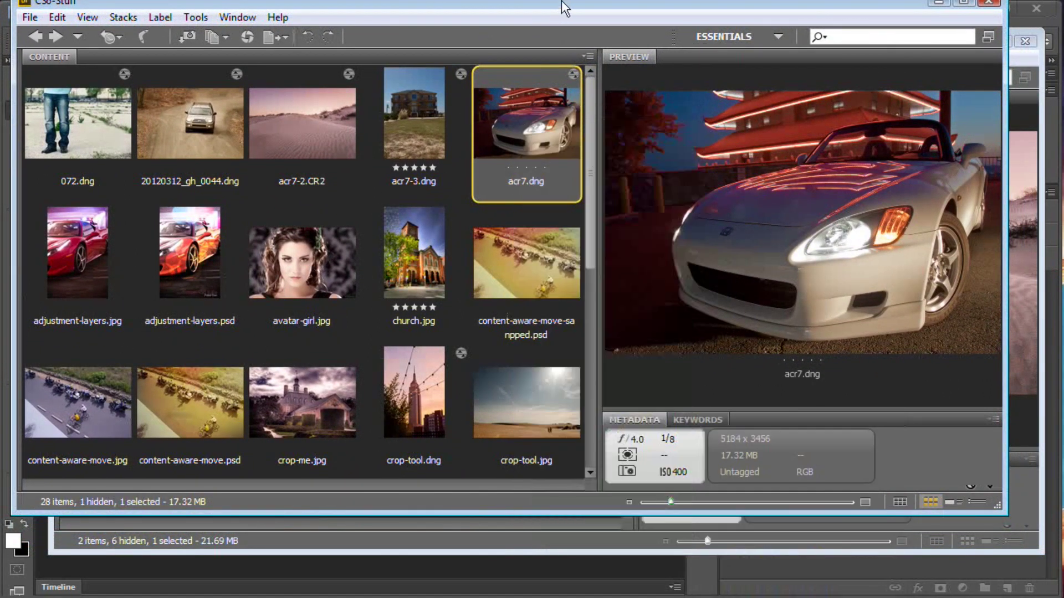
left_click_drag(563, 5, 549, 2)
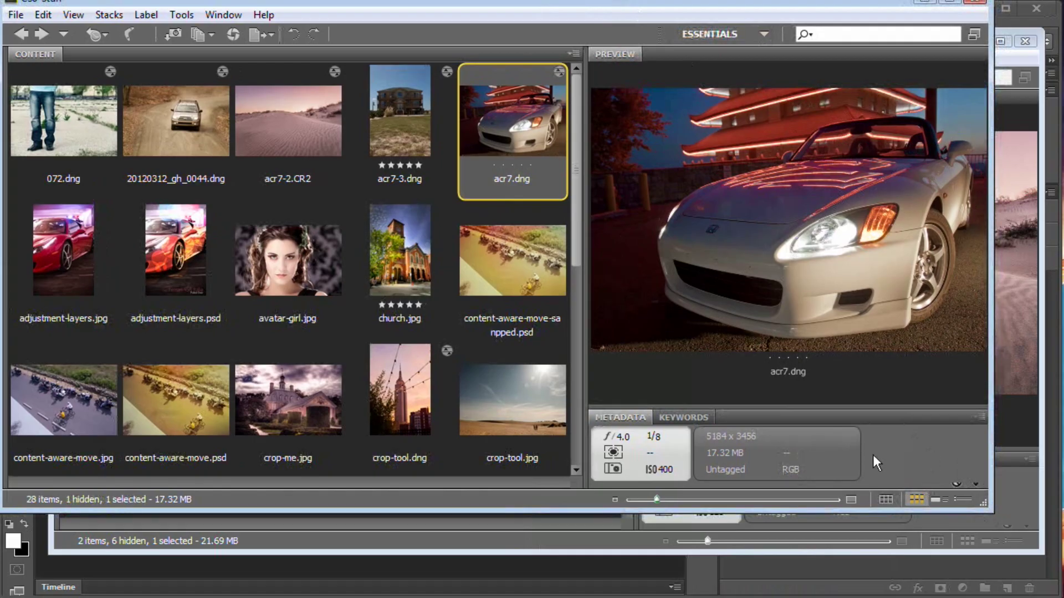
- Apply the ACR7 develop preset to acr7.dng and move the Bridge window back
right_click(512, 106)
mouse_move(641, 431)
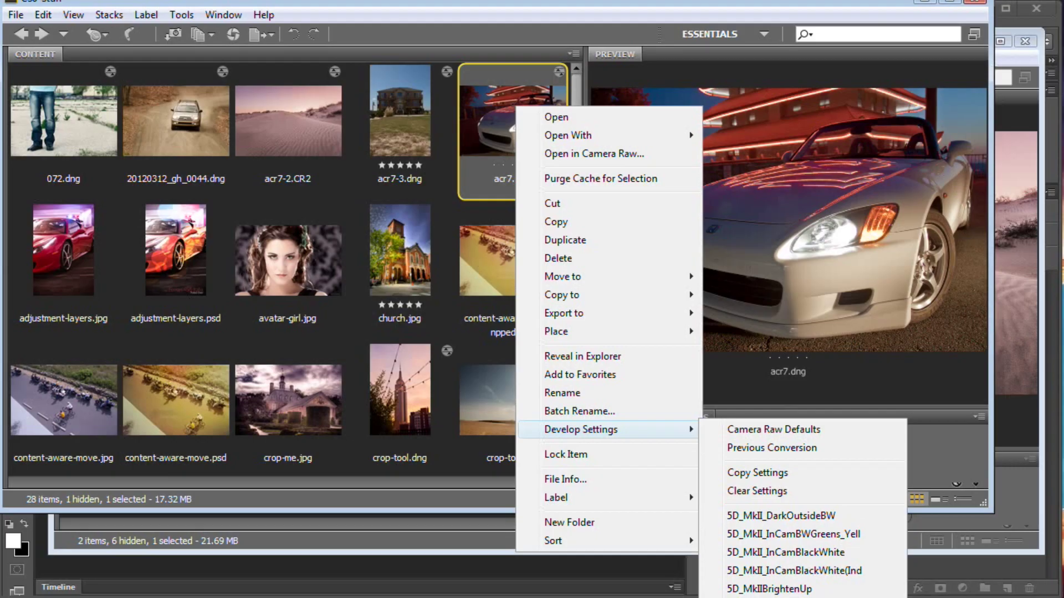
key("Escape")
key("Escape")
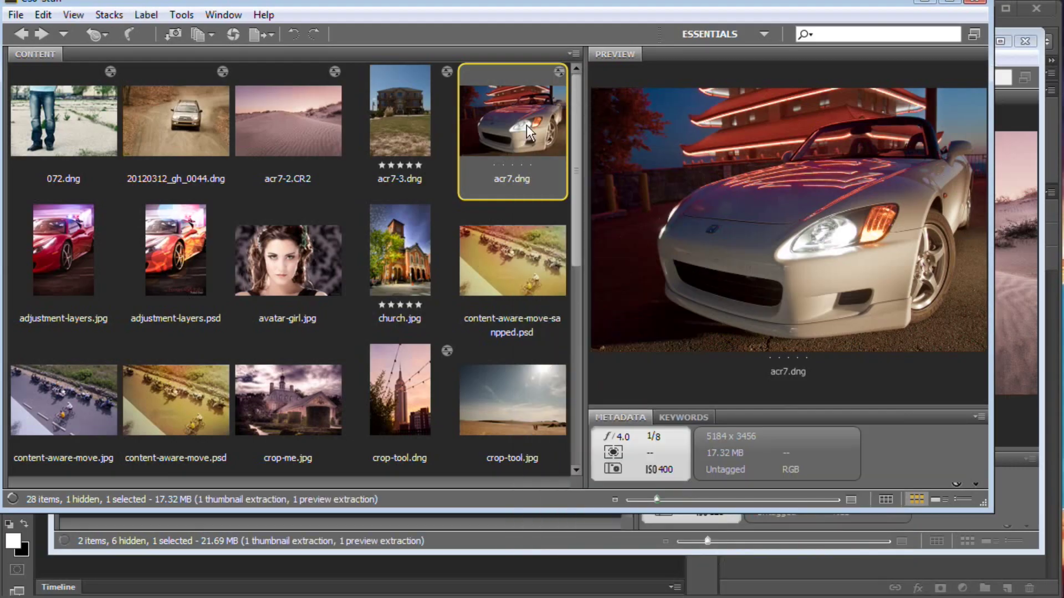
left_click_drag(548, 0, 585, 35)
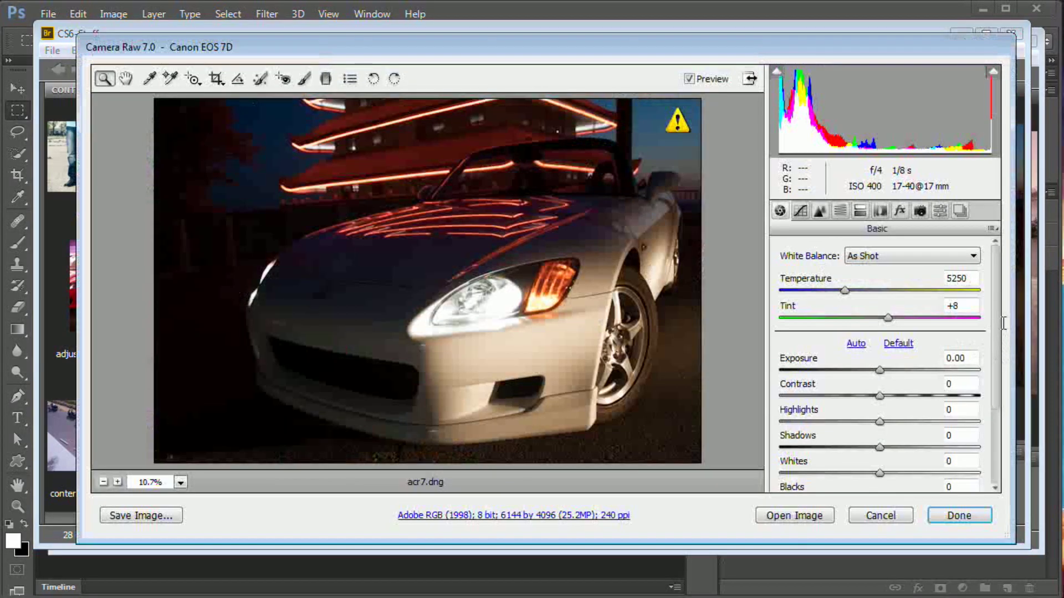
- Review the car photo's 2012 Basic sliders, then close Camera Raw keeping the settings
scroll(997, 319, "down", 1)
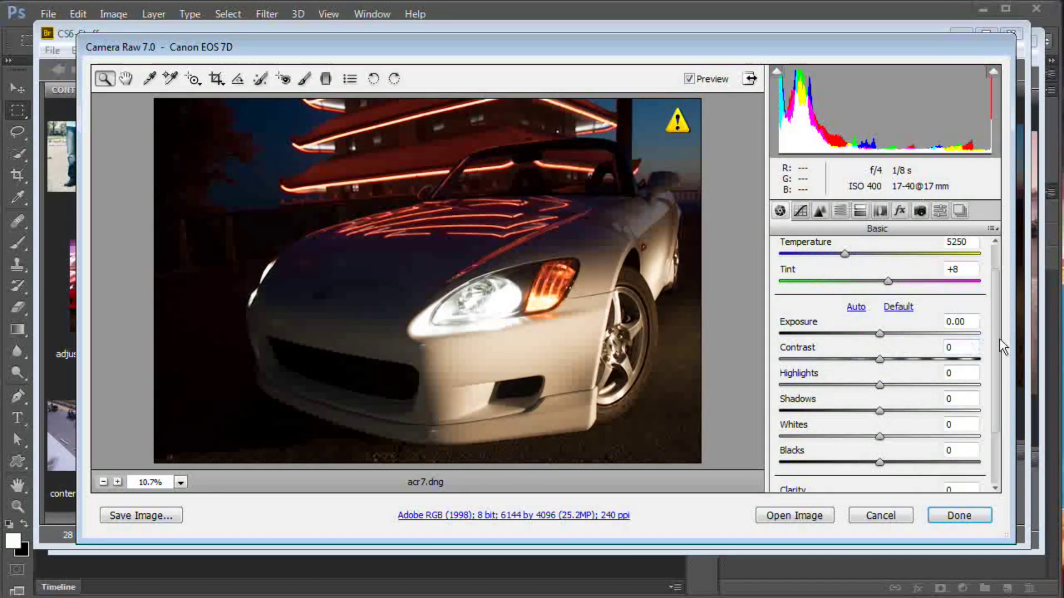
scroll(986, 311, "up", 1)
left_click(946, 518)
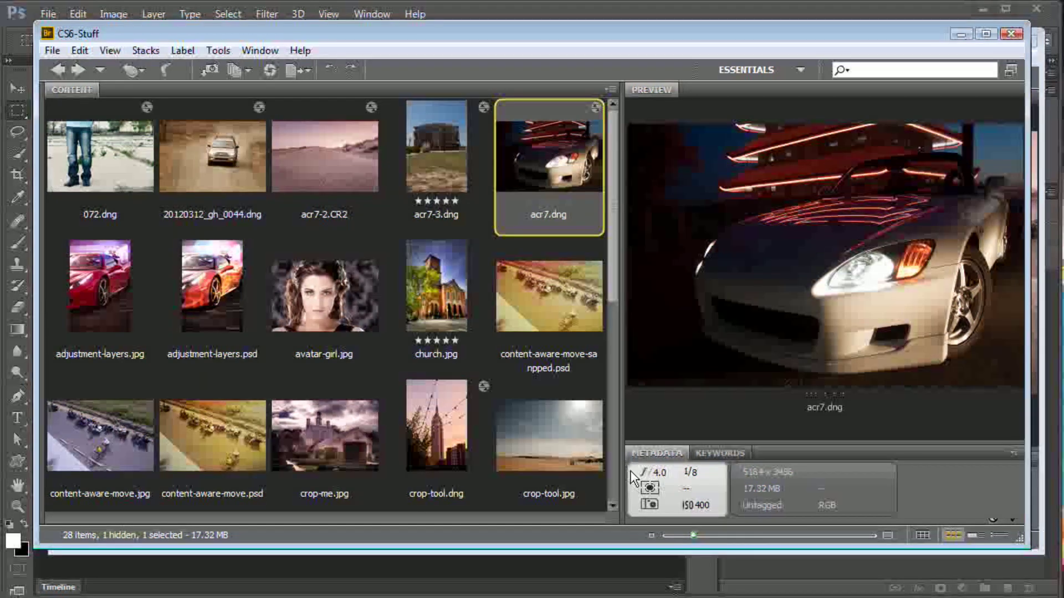
- Minimize the CS6-Stuff Bridge window to show the 051012CameraRAW7_1 folder
left_click(958, 35)
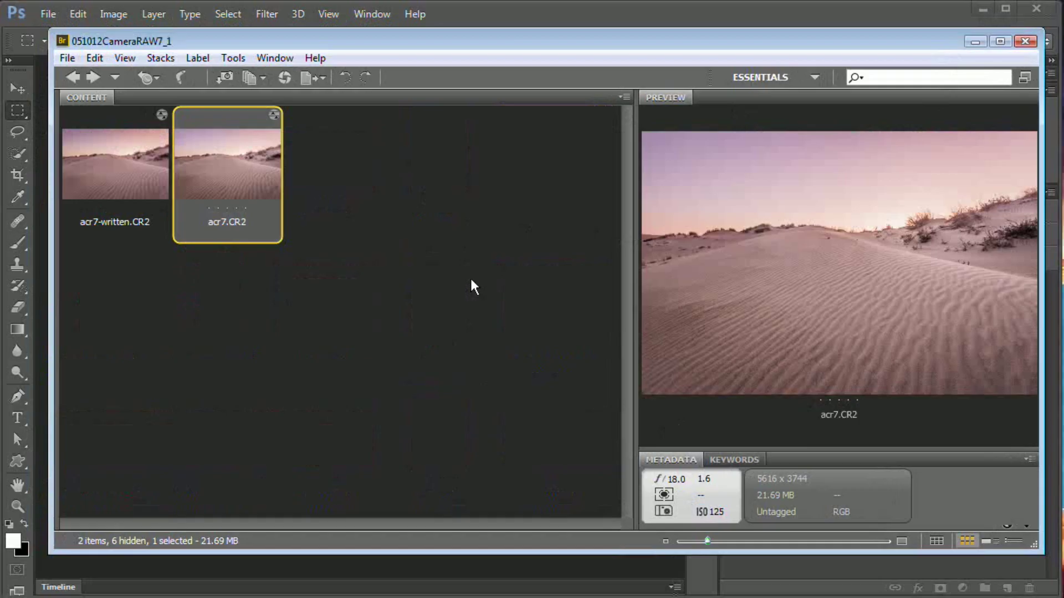